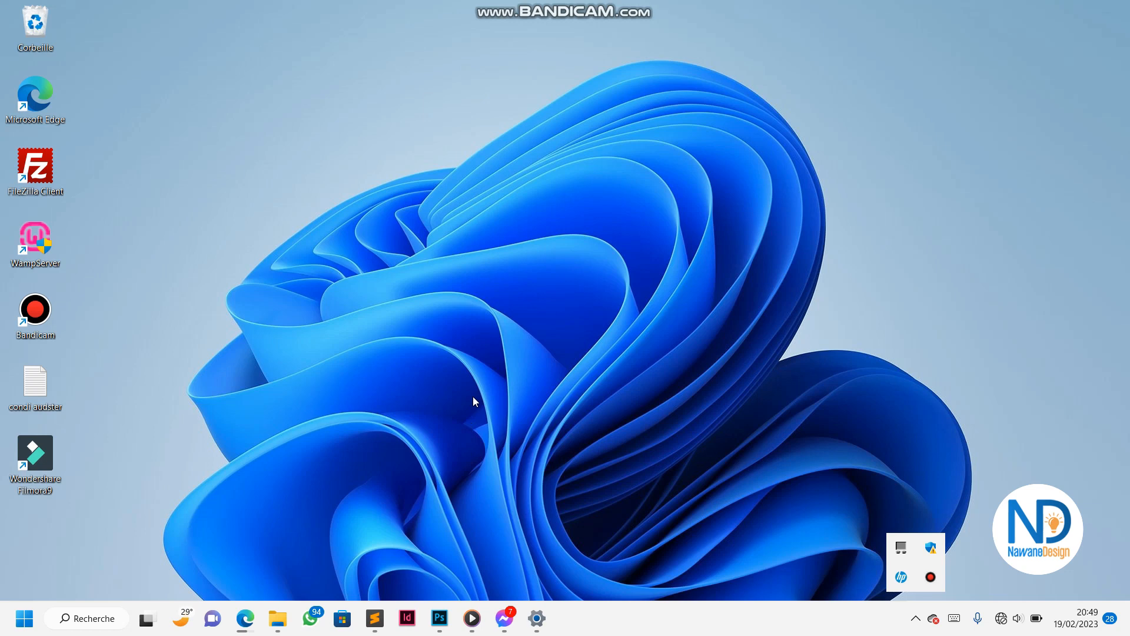
Switch to Photoshop and look through the recent files on its home screen
click(438, 618)
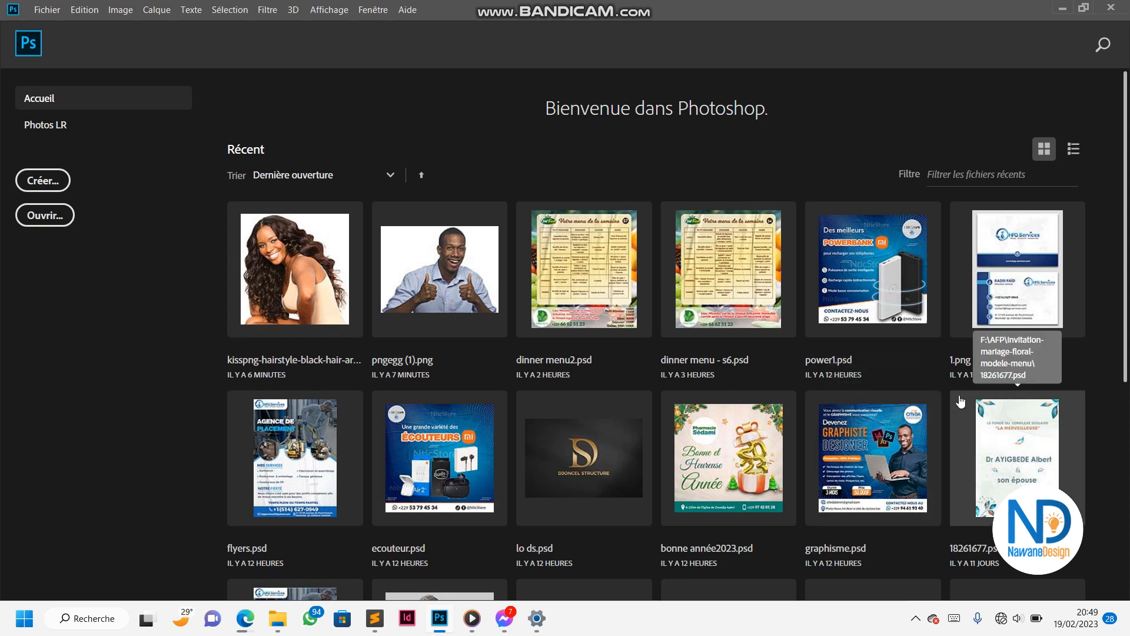
scroll(961, 386, down, 2)
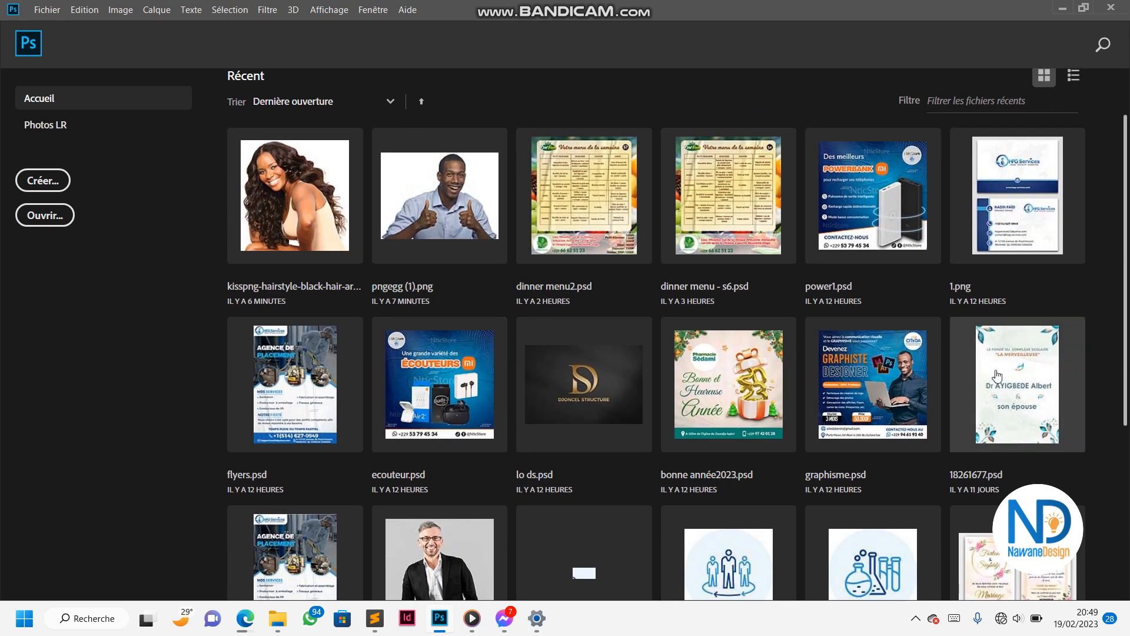
scroll(995, 376, up, 2)
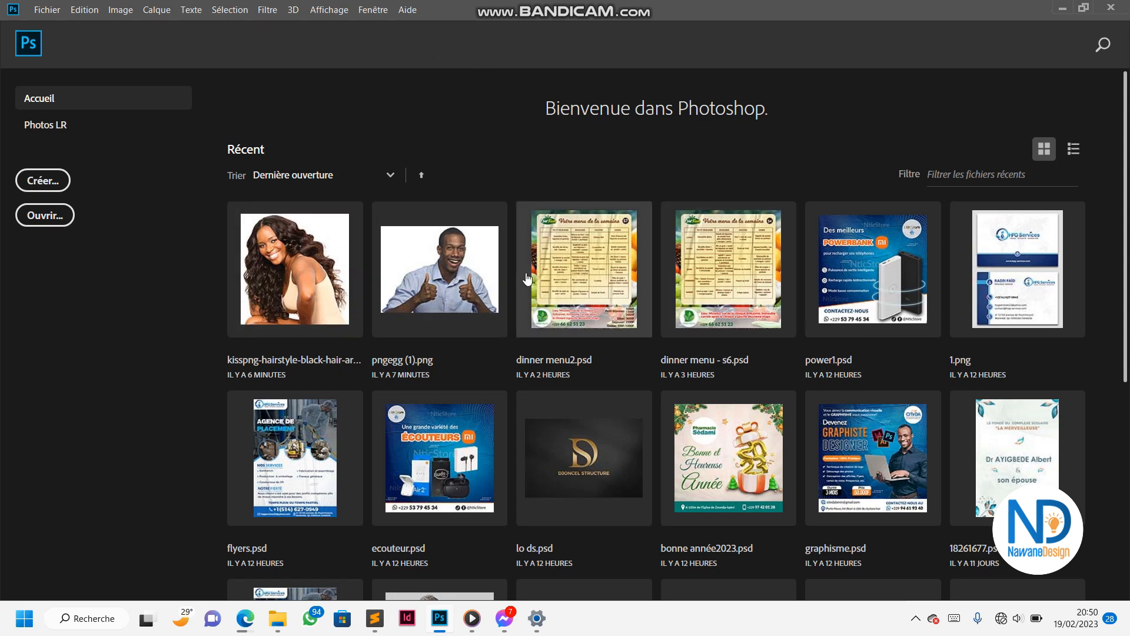
scroll(549, 271, down, 2)
scroll(549, 271, down, 3)
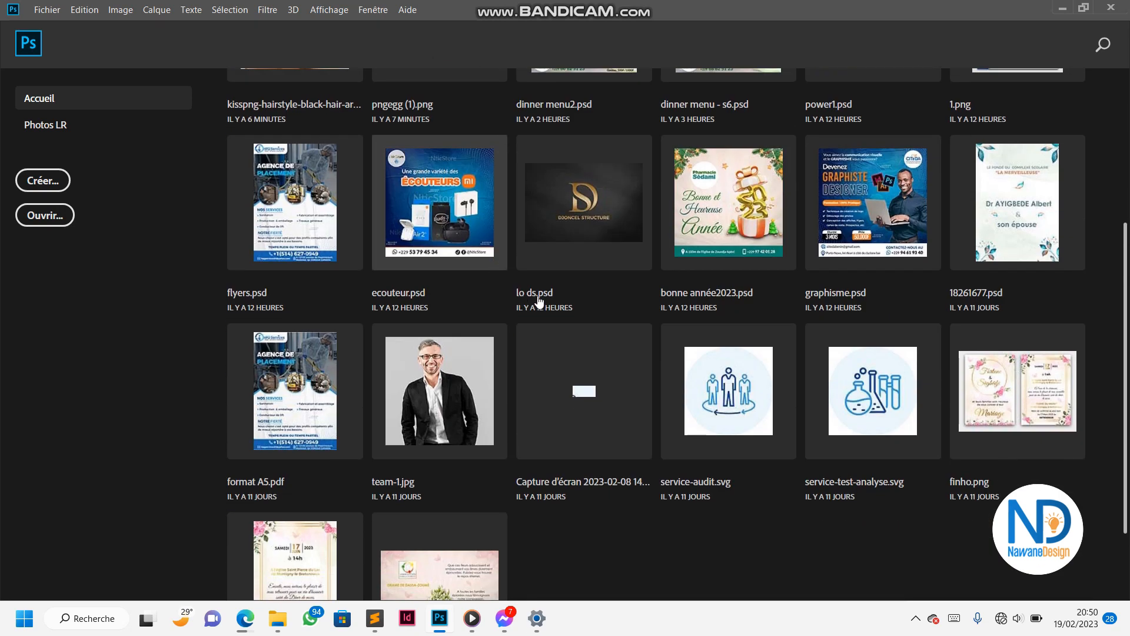
scroll(668, 298, up, 5)
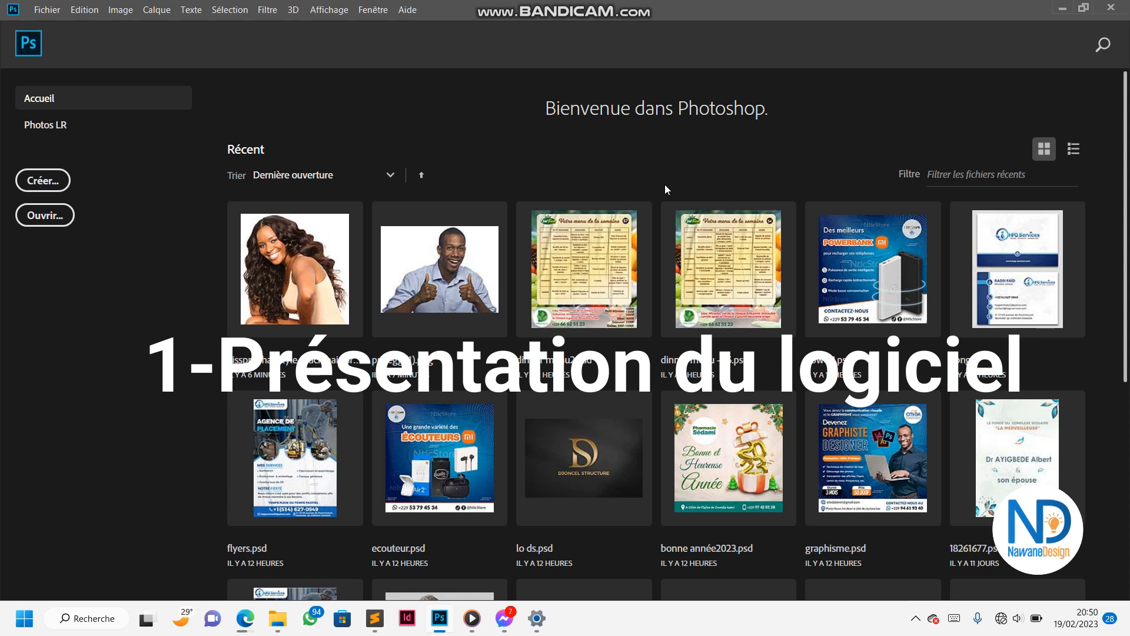
scroll(608, 245, down, 1)
scroll(608, 244, up, 1)
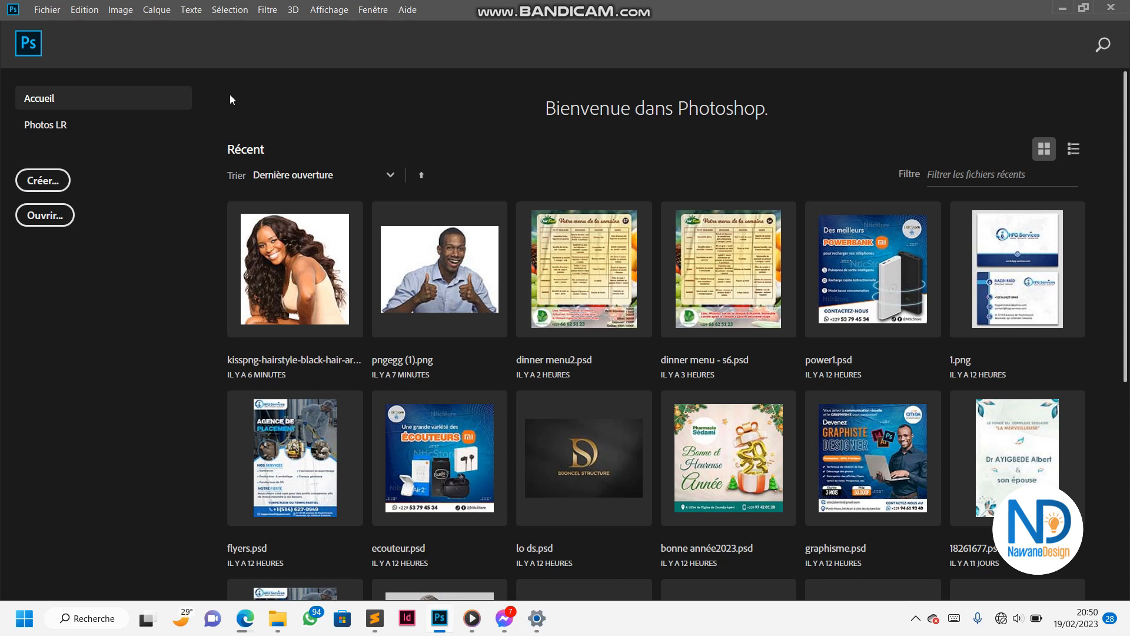
Start a new document and review the recently used document presets
click(42, 187)
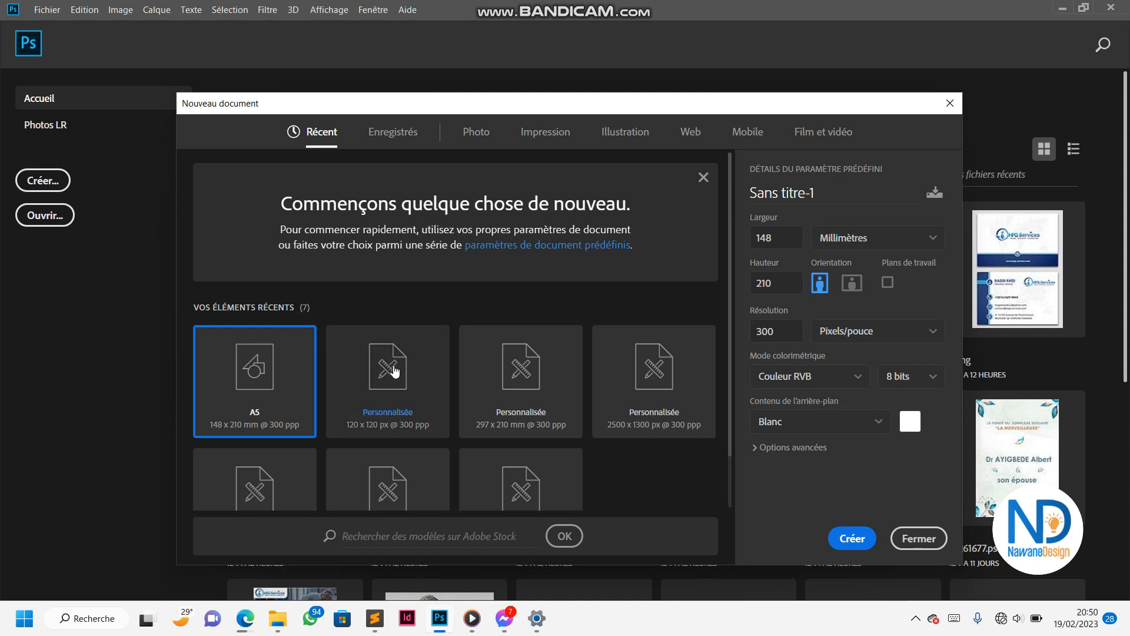
scroll(394, 373, down, 1)
scroll(683, 347, up, 1)
click(259, 198)
scroll(610, 242, down, 1)
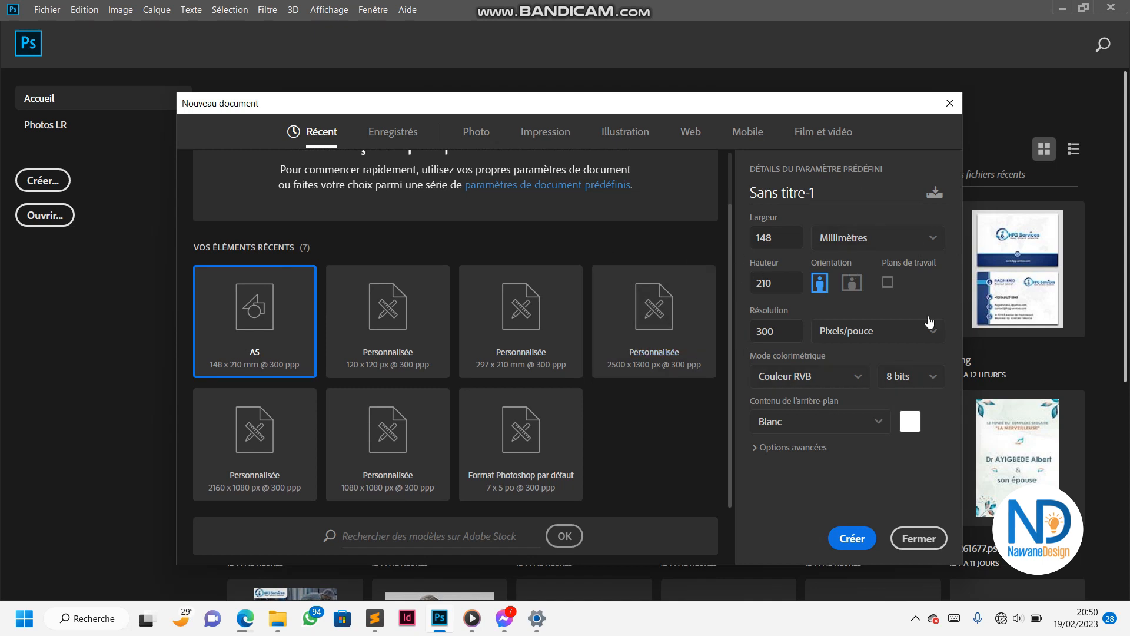
Set the new document's units to pixels, with a width of 1000 and a height of 1000
click(861, 238)
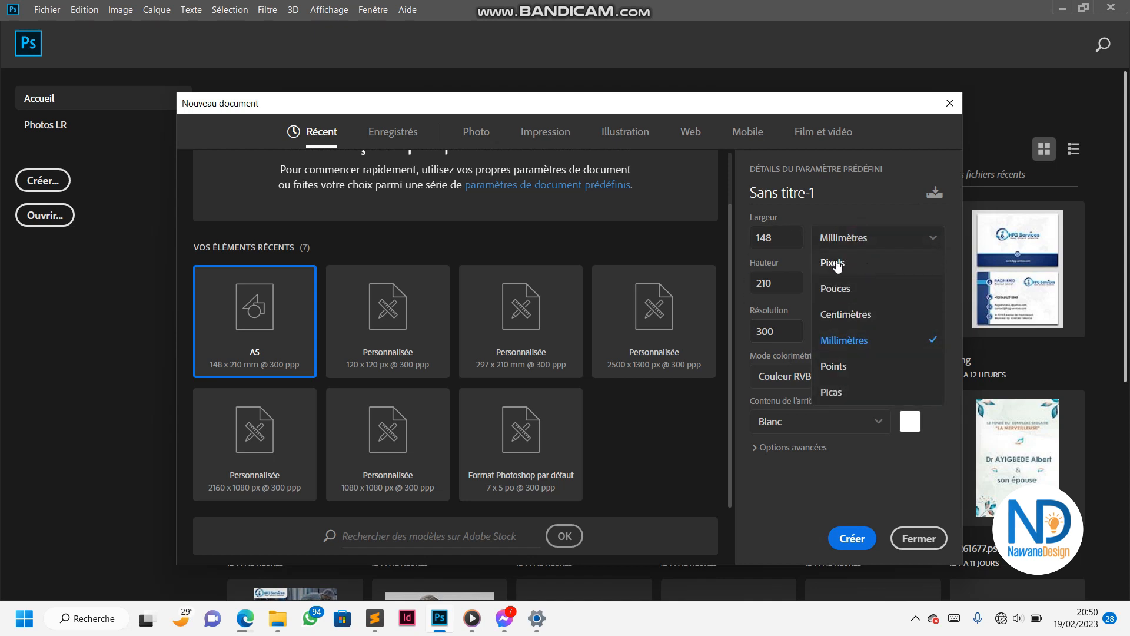
click(870, 264)
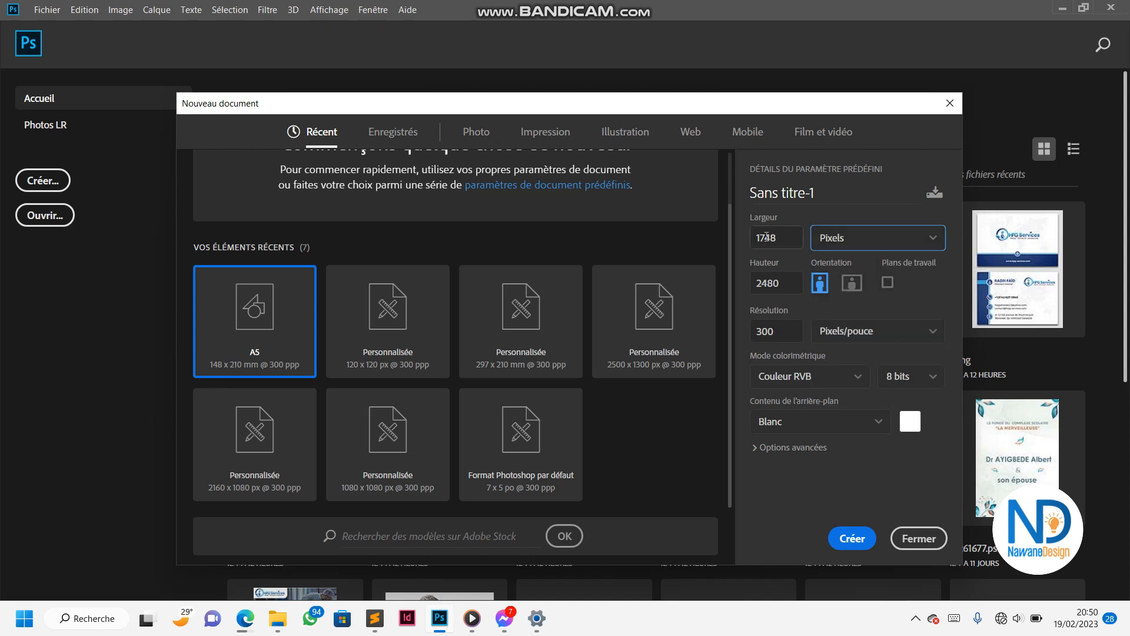
scroll(628, 230, up, 2)
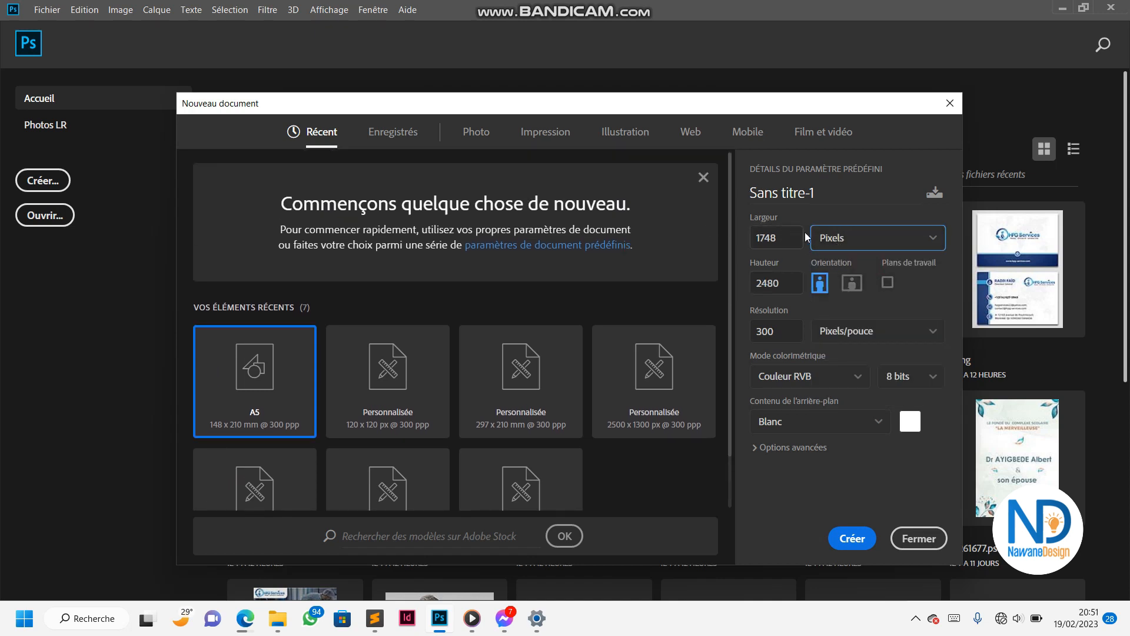
click(792, 237)
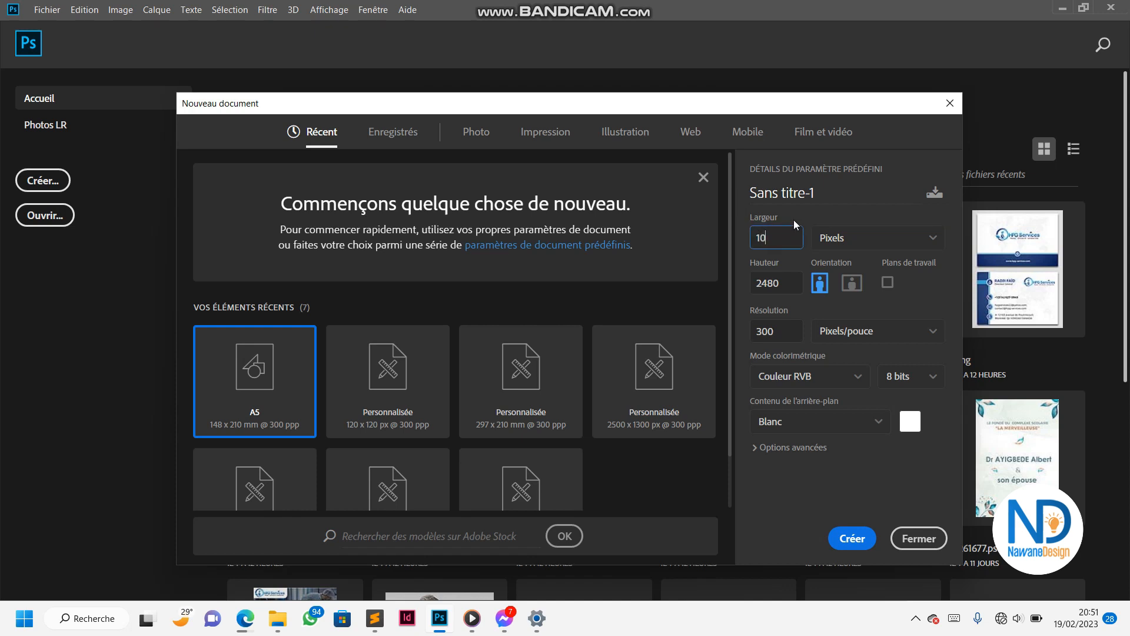
click(780, 288)
text(1000)
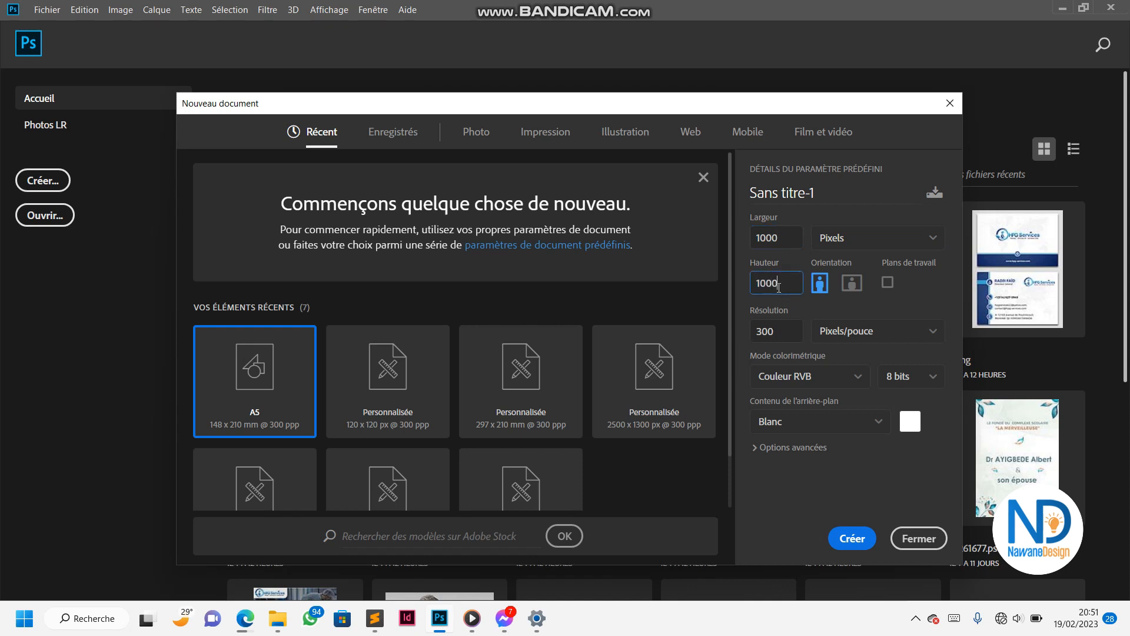
click(801, 256)
Set the new document's resolution to 300 pixels per inch
double_click(778, 331)
click(775, 335)
drag(783, 330, 759, 333)
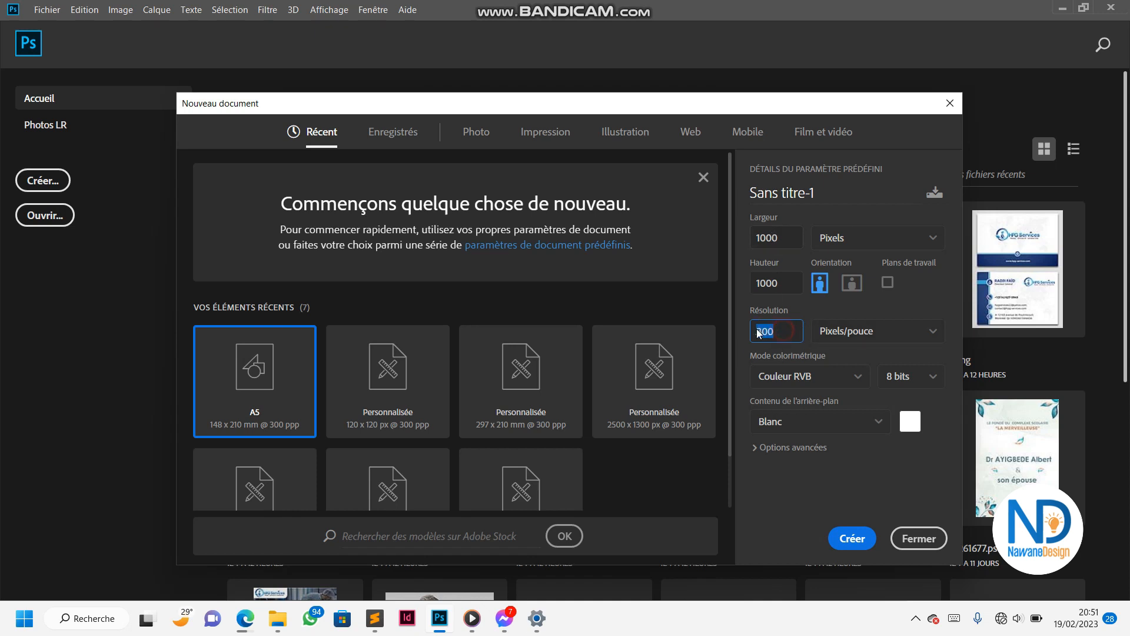
text(72)
key(BackSpace)
text(300)
drag(783, 329, 757, 329)
text(300)
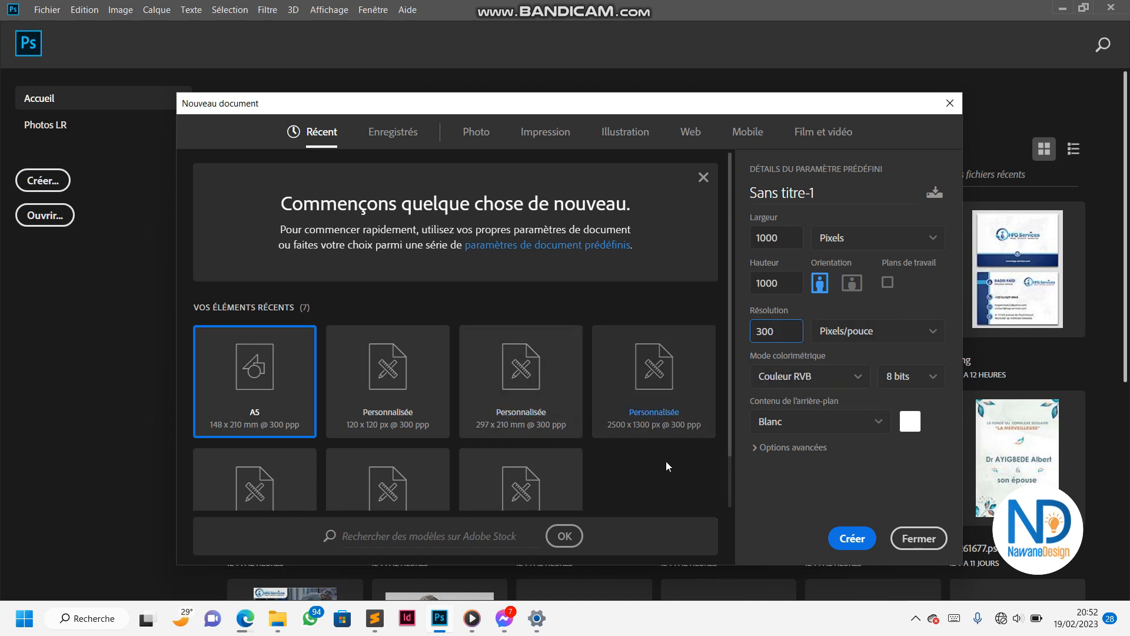
Choose Couleur RVB as the colour mode and Blanc as the background contents
click(827, 379)
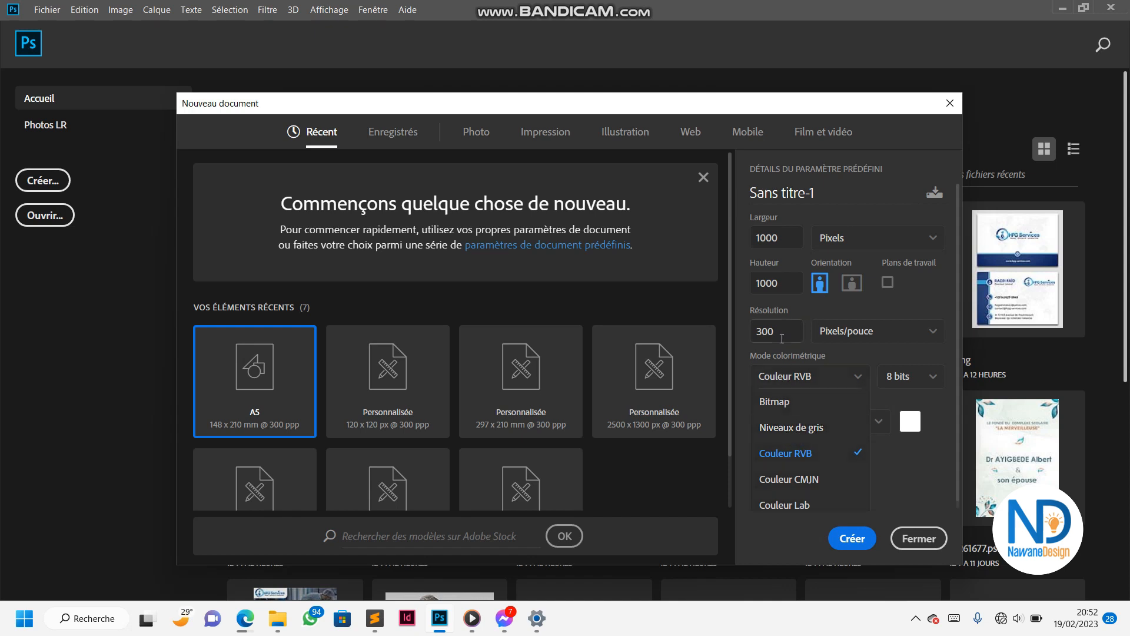
click(837, 459)
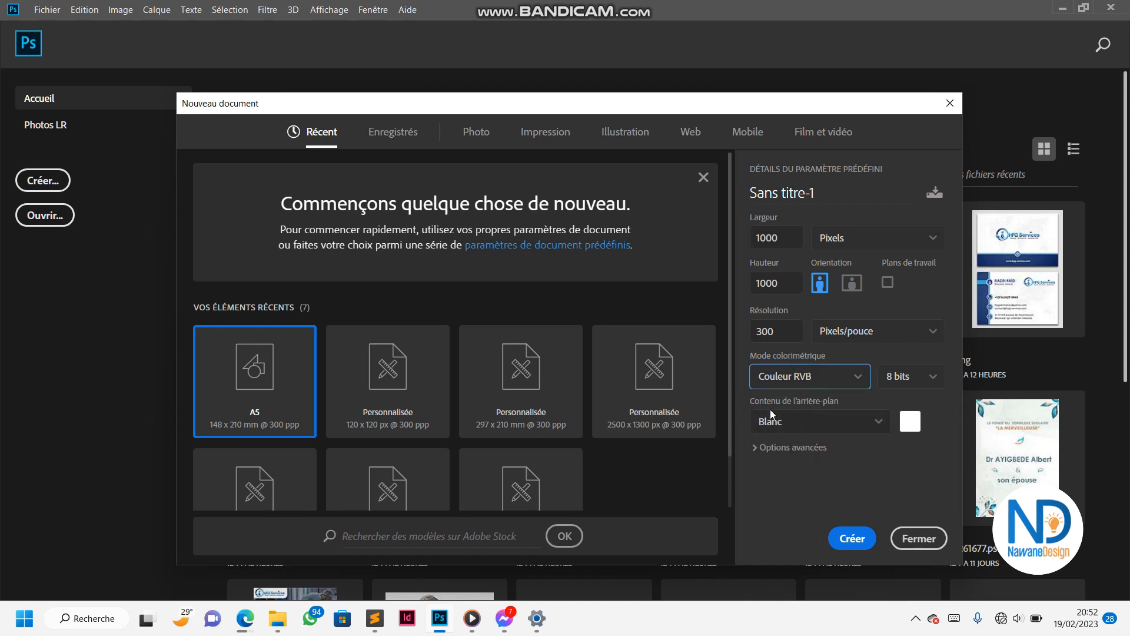
click(786, 423)
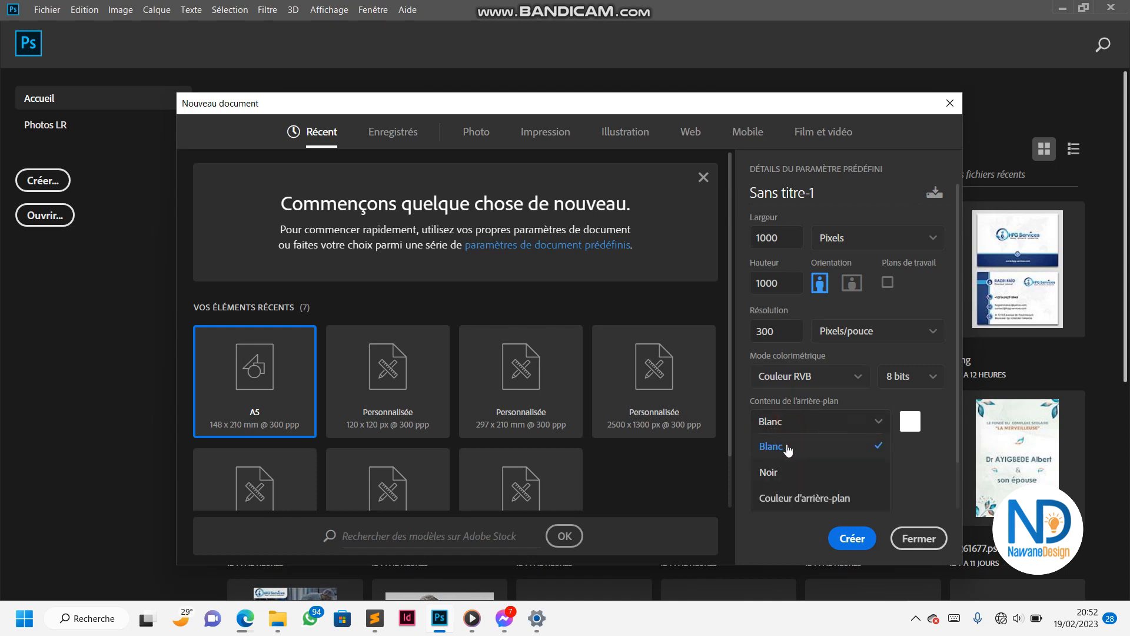
click(786, 448)
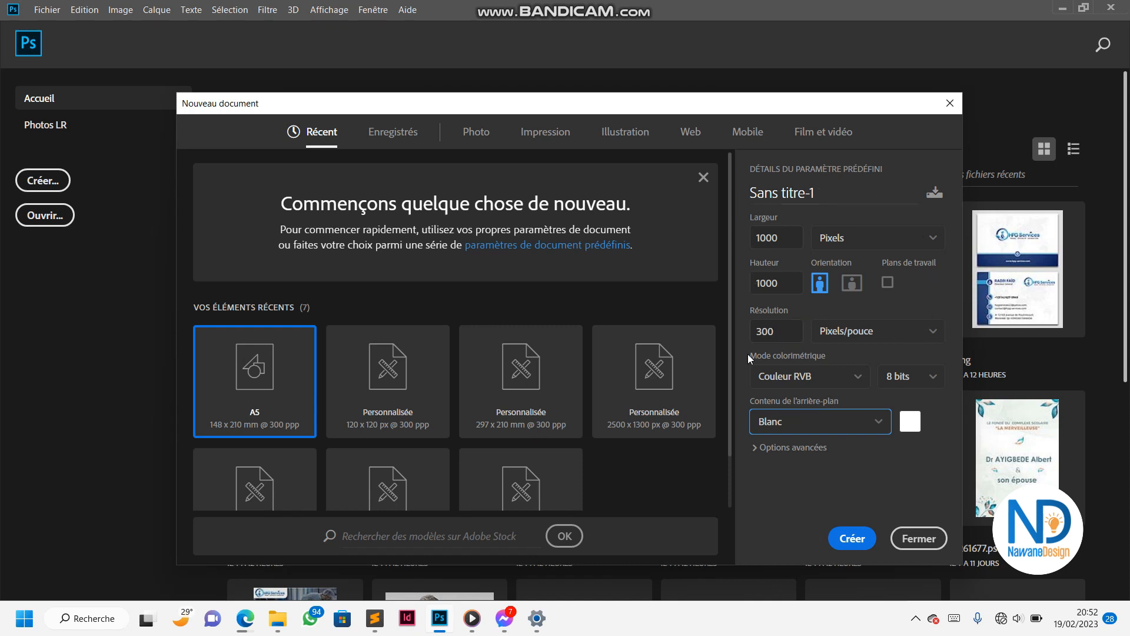
Name the new document Essaie1 and create it
drag(826, 194, 753, 192)
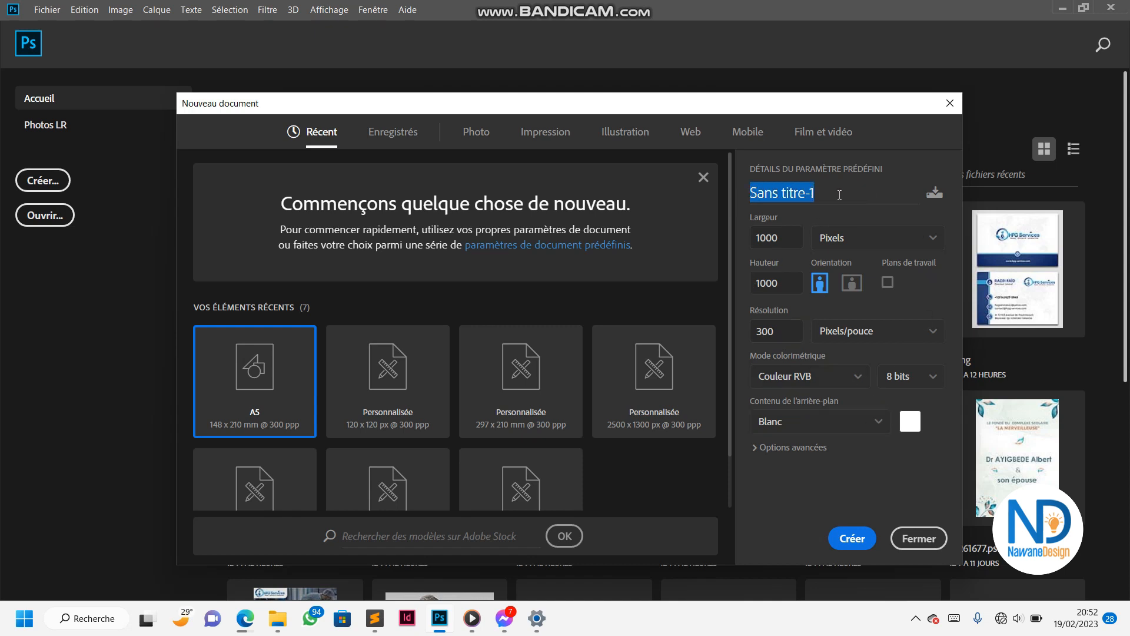
text(Essai)
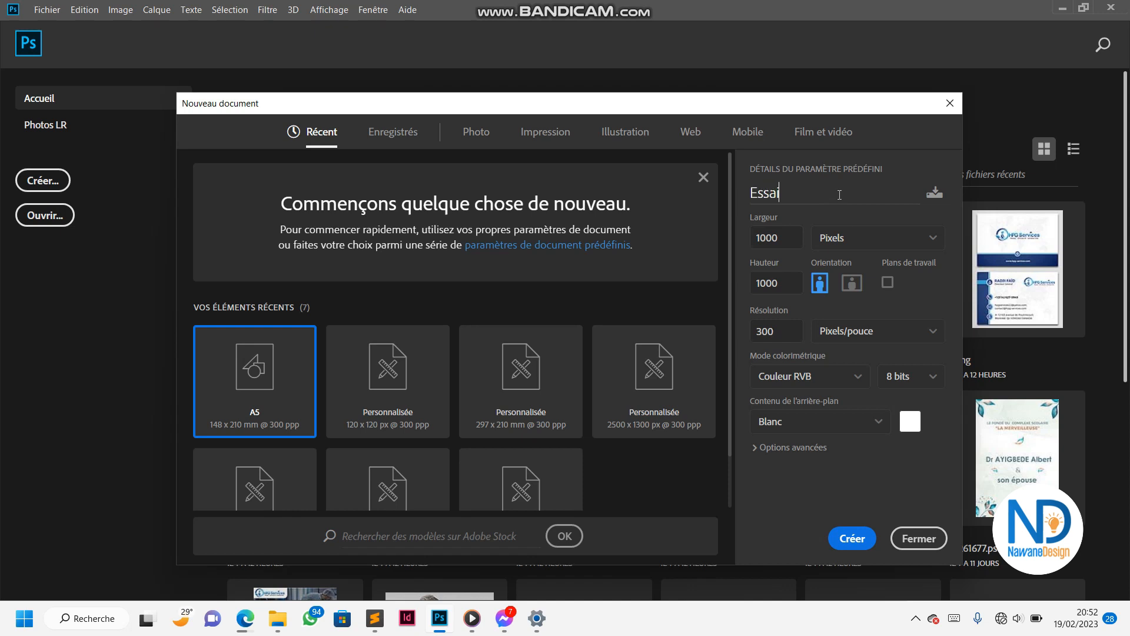
text(e1)
click(850, 538)
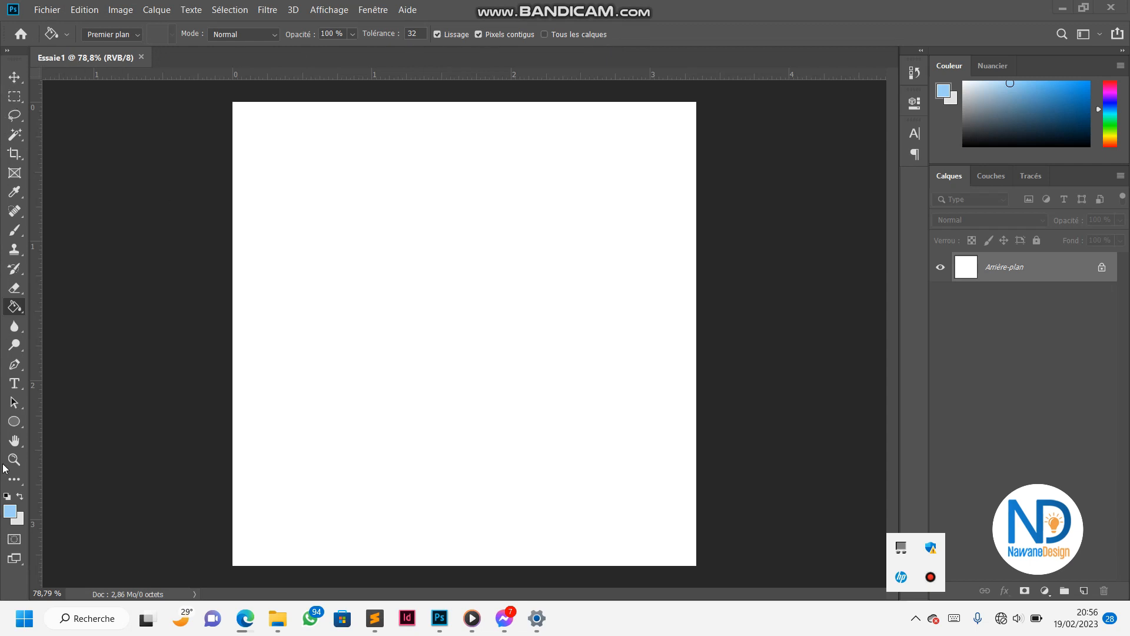
Activate the Move tool for the blank document
click(14, 402)
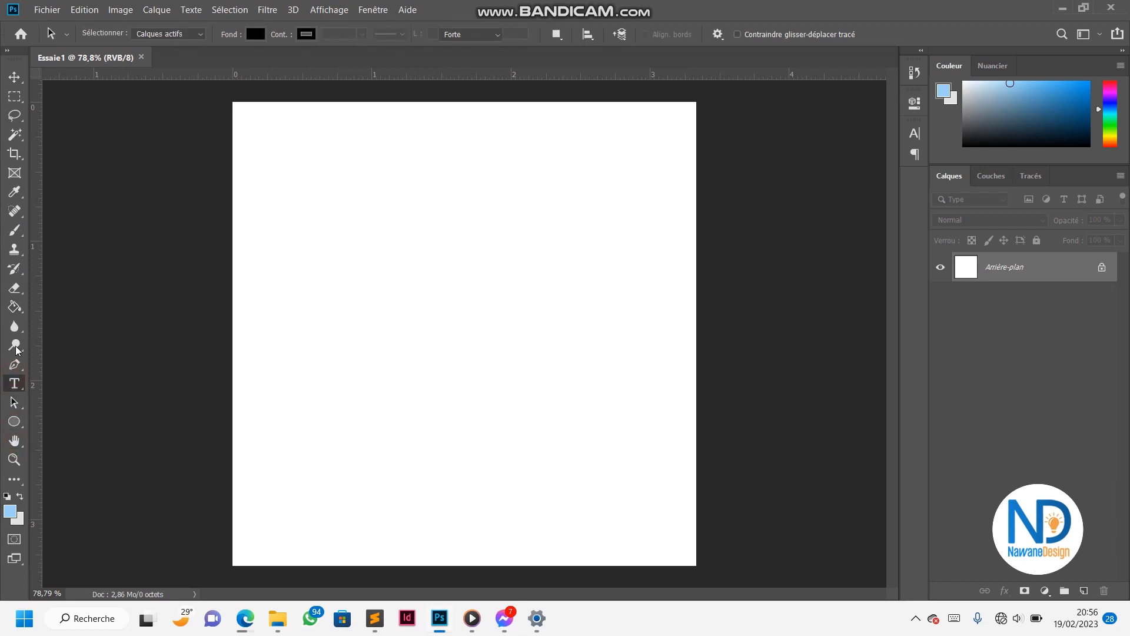
click(14, 153)
click(15, 134)
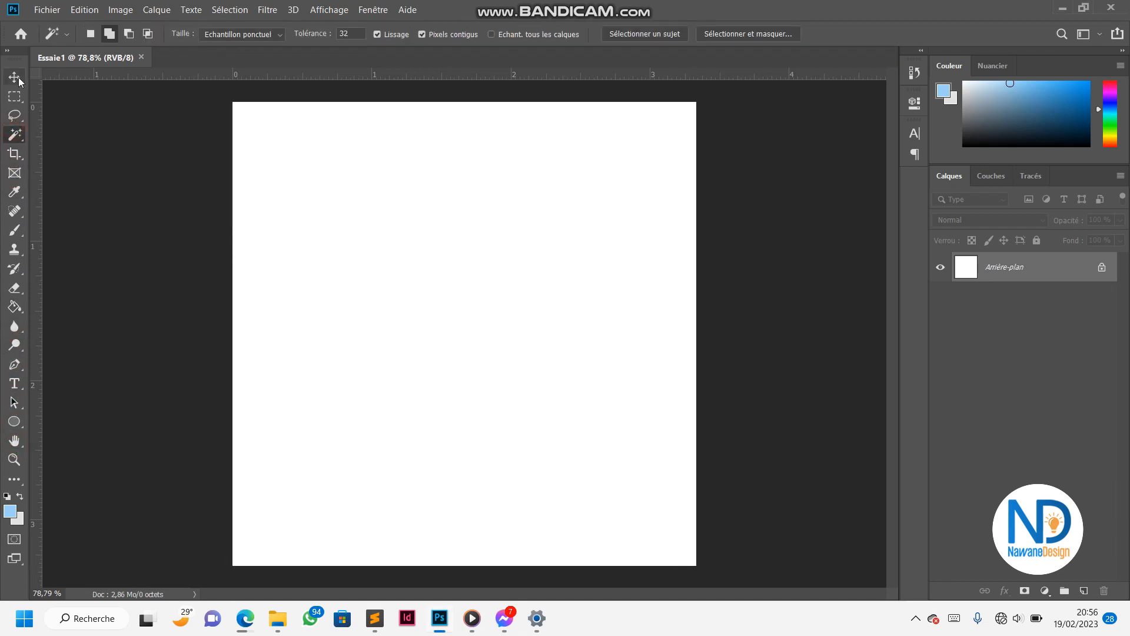
click(13, 78)
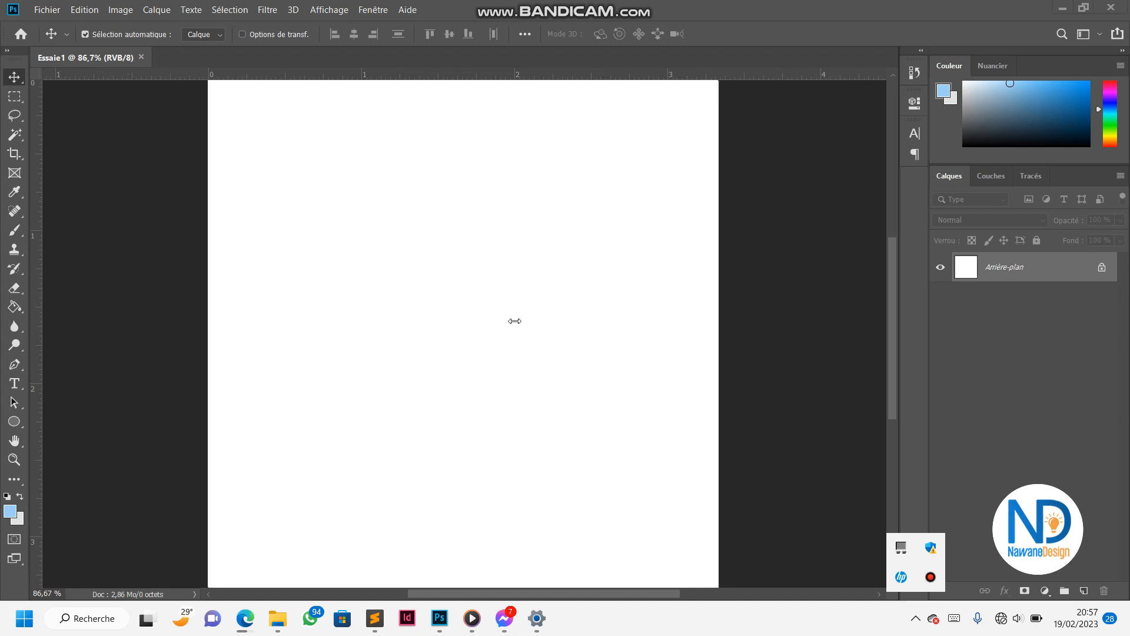
scroll(513, 320, down, 1)
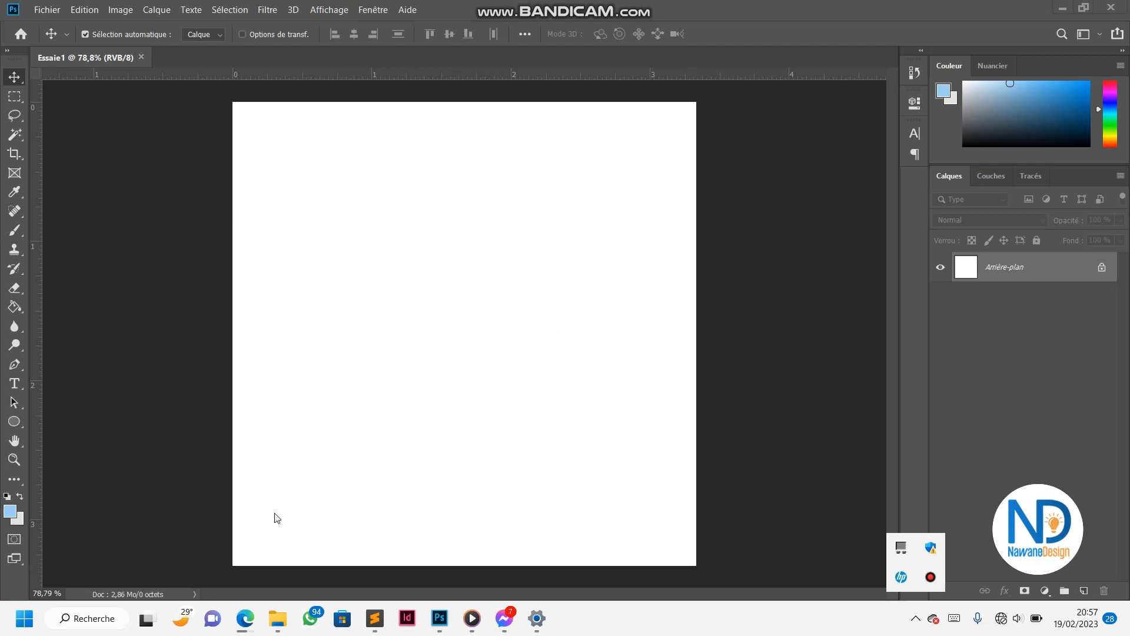
Switch to File Explorer, open the "img a utiliser" folder in Images and select img1
mouse_move(276, 624)
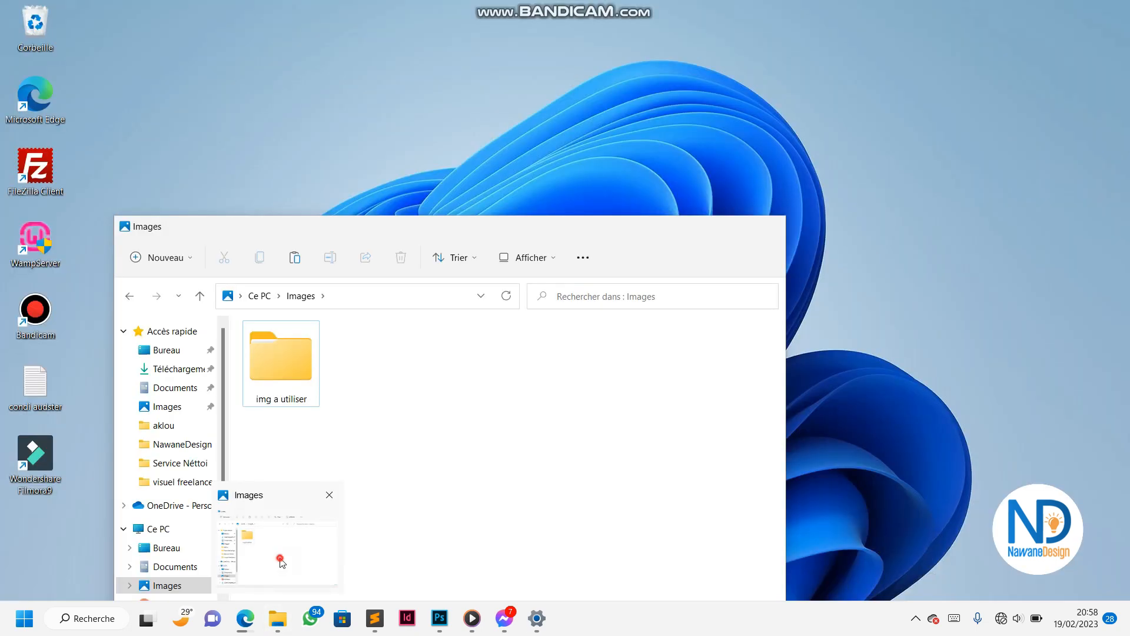
click(276, 557)
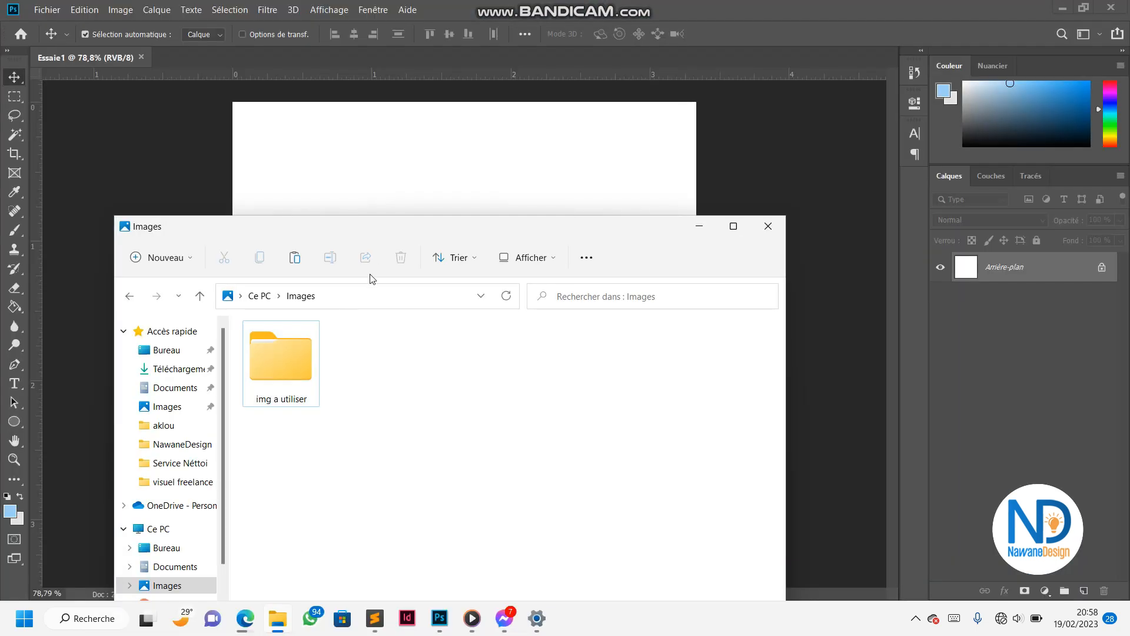
drag(397, 233, 716, 143)
click(617, 284)
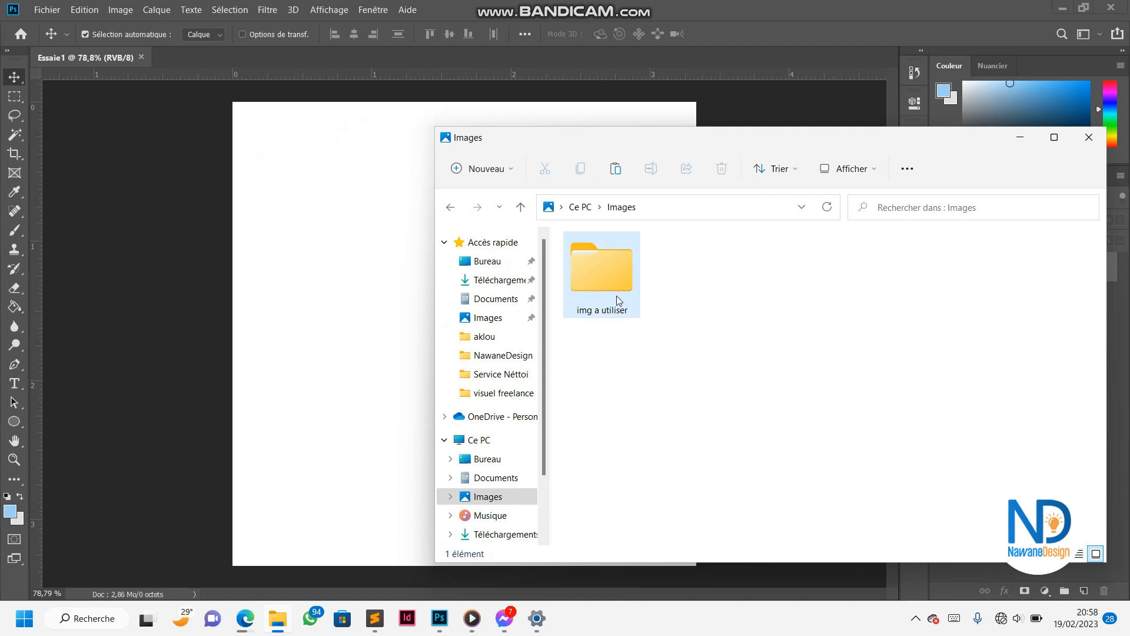
double_click(606, 269)
click(597, 269)
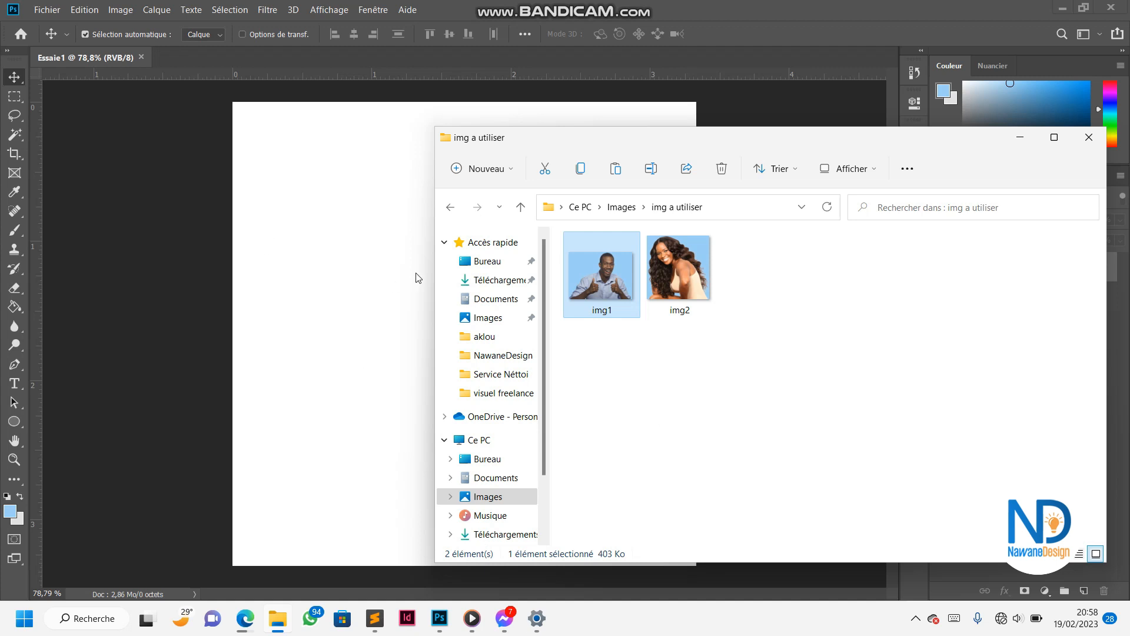
Place img1 from the folder onto the Essaie1 canvas at its default size and commit the placement
drag(689, 146, 798, 236)
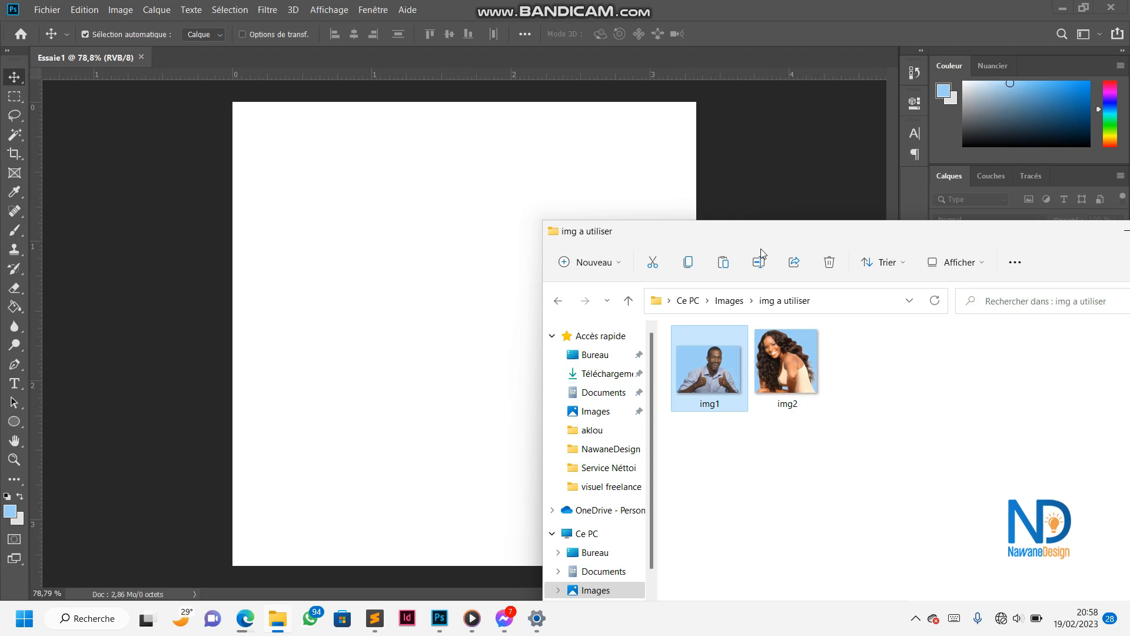
drag(719, 378, 410, 235)
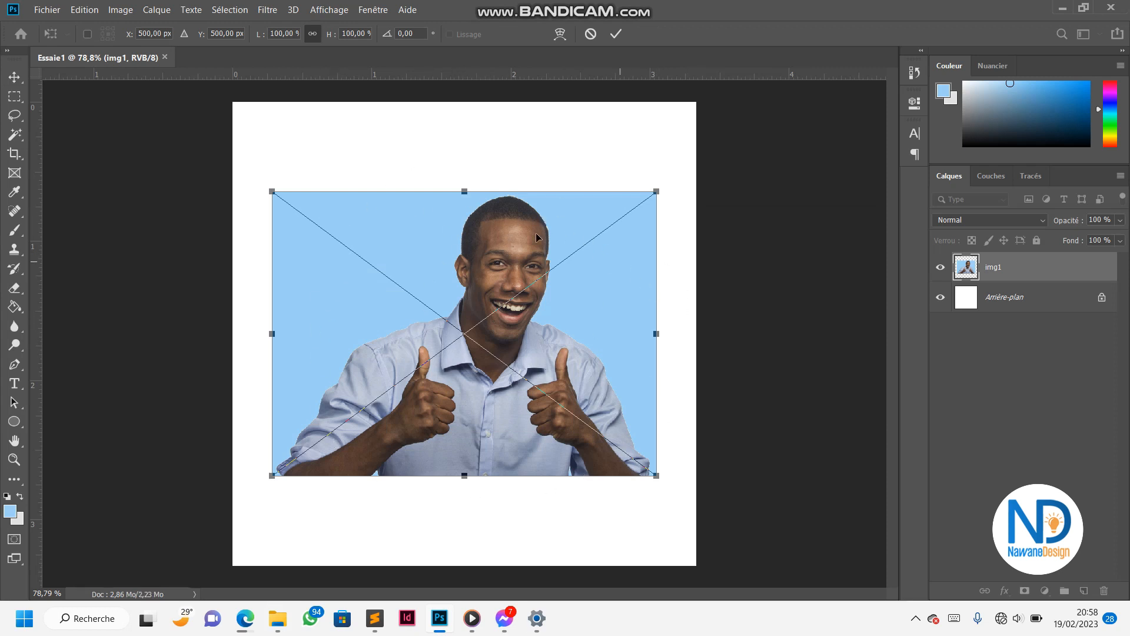
scroll(504, 336, up, 3)
scroll(504, 335, down, 3)
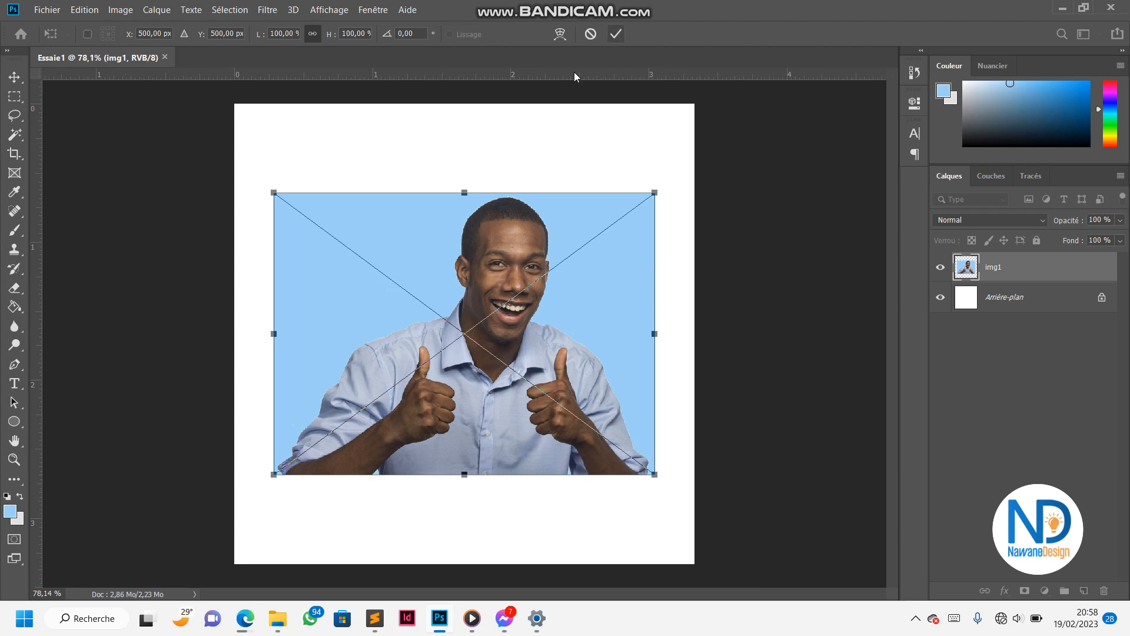
click(614, 36)
key(ctrl+0)
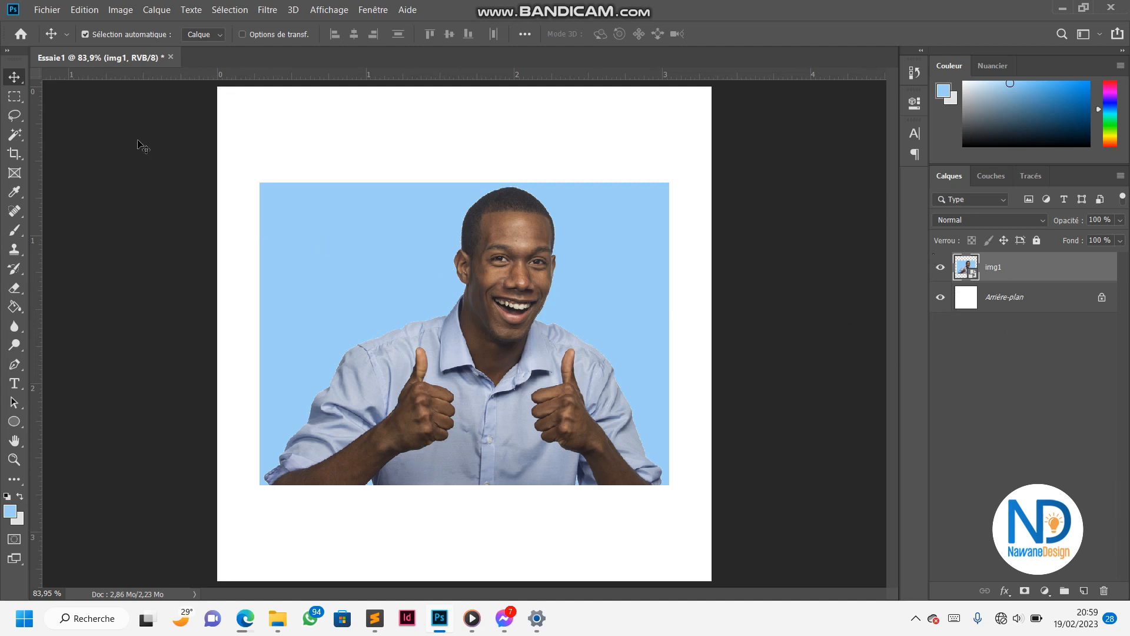
Import and embed img1 from the "img a utiliser" folder in Images and commit it at its default size
click(47, 10)
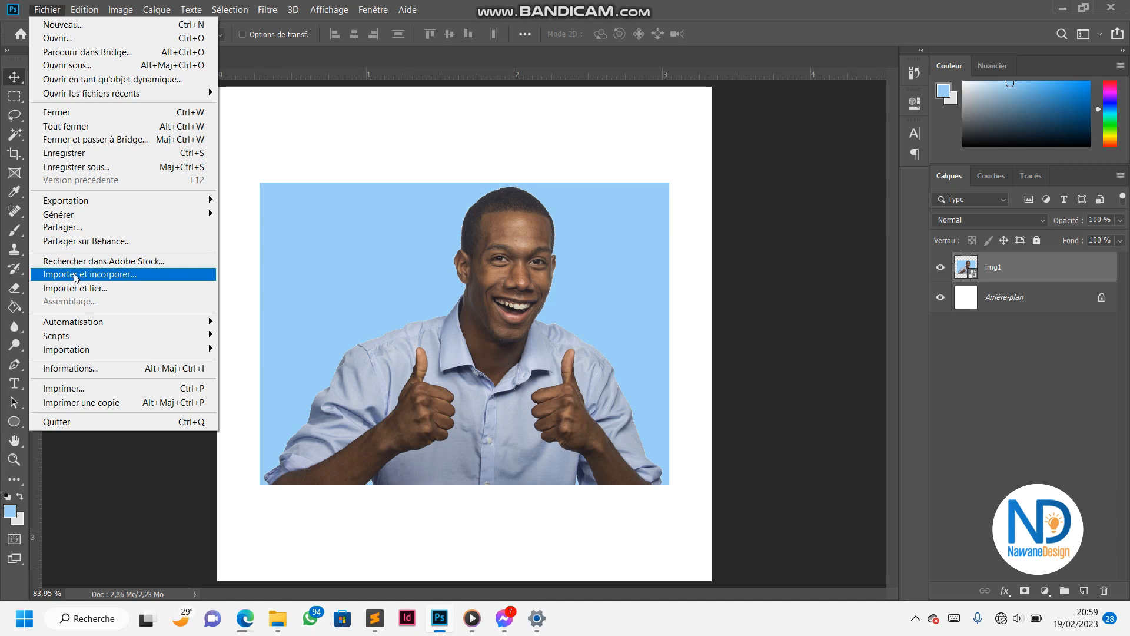
click(126, 276)
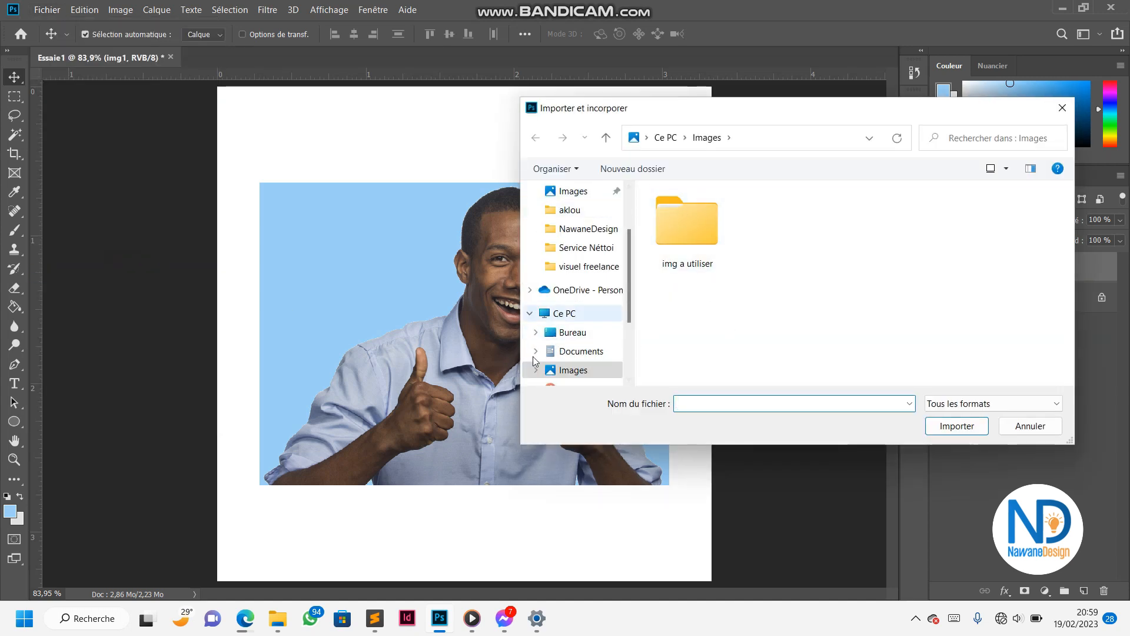
click(571, 332)
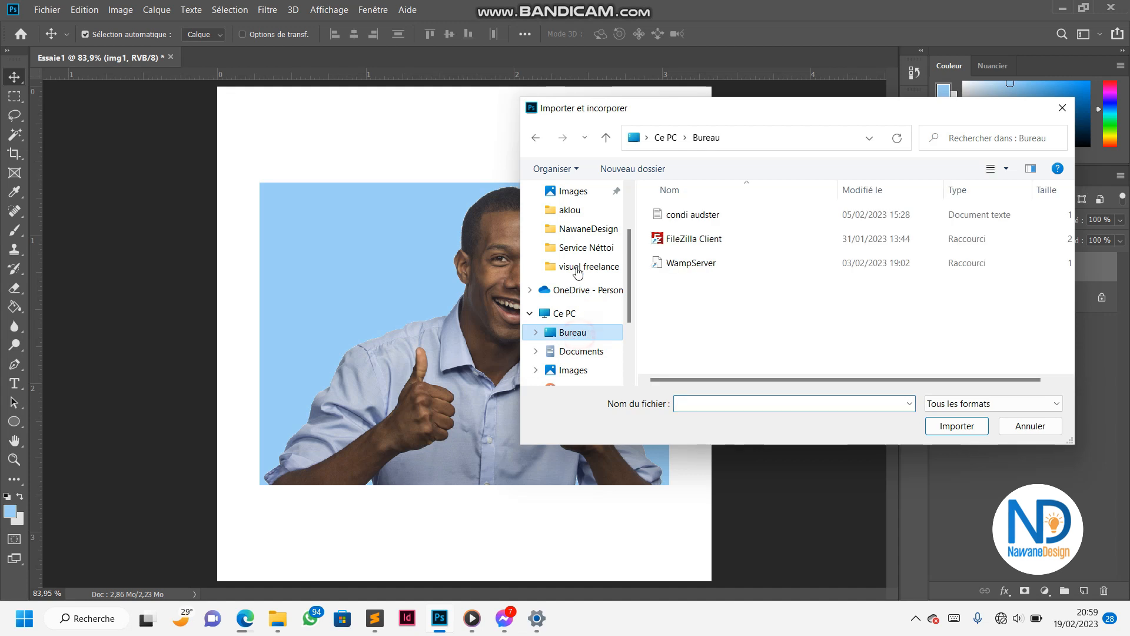
click(572, 371)
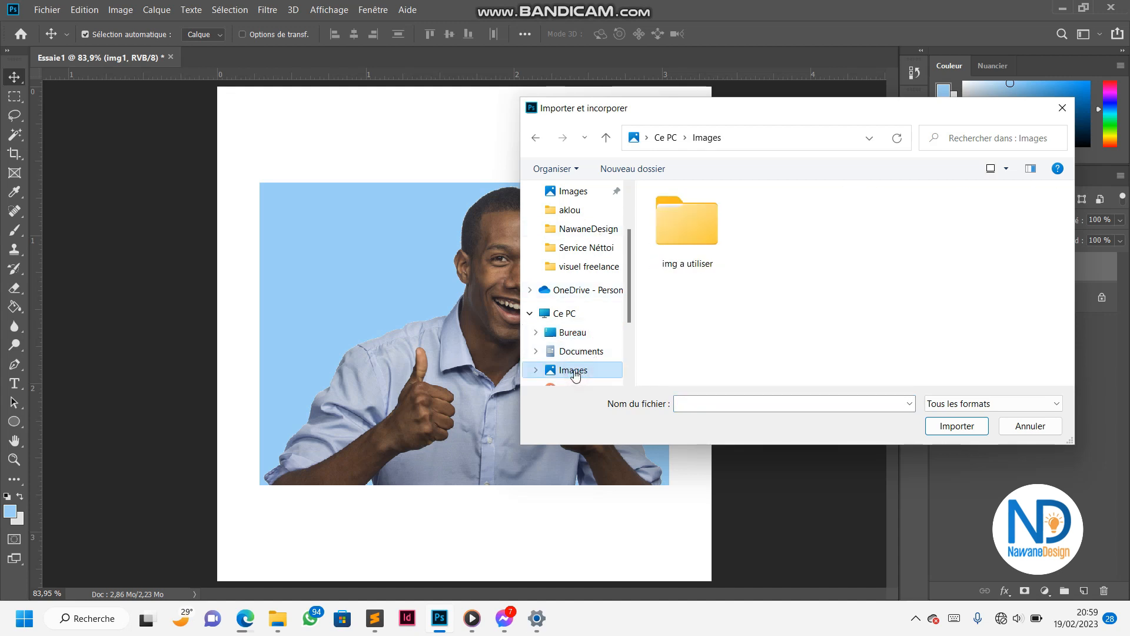
double_click(674, 226)
click(686, 235)
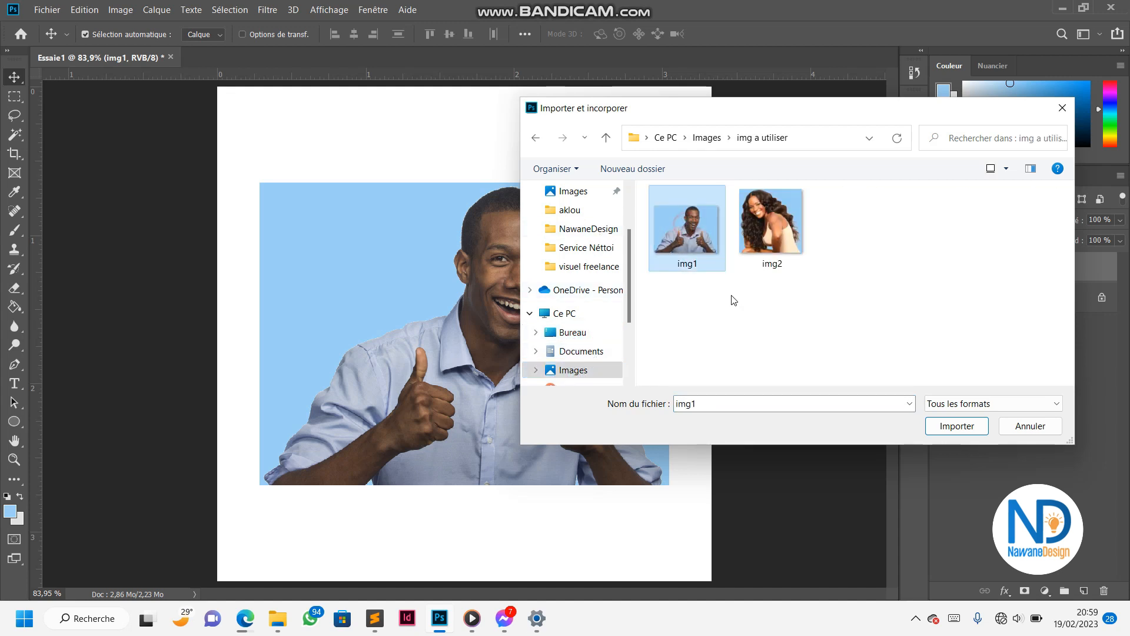
click(939, 428)
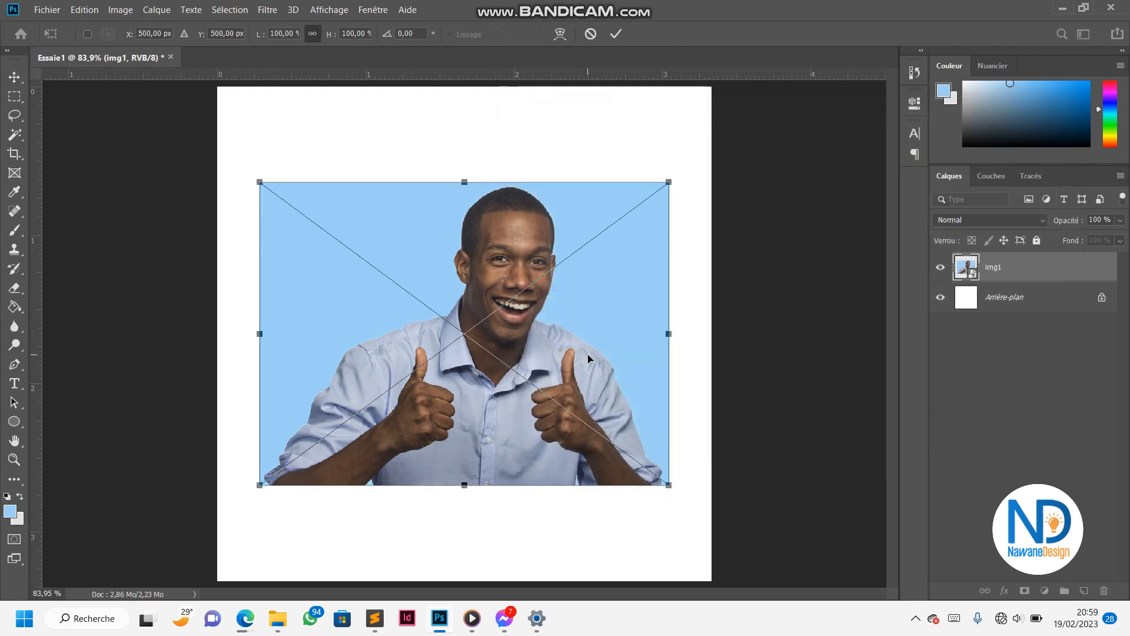
click(615, 37)
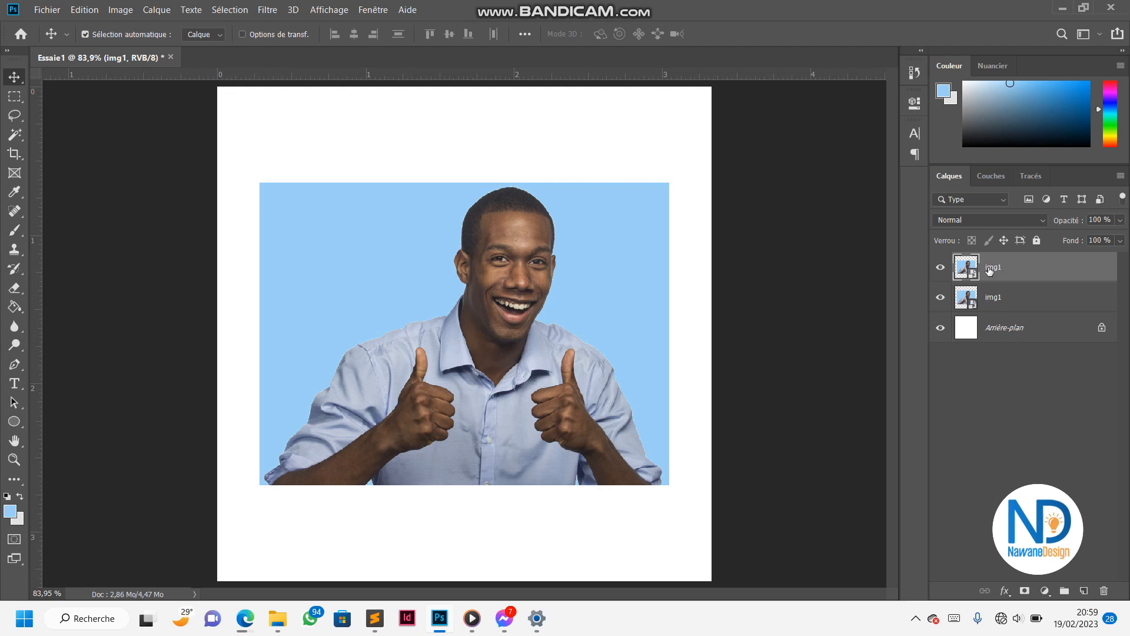
Turn off automatic selection for the Move tool and shift the upper img1 copy down to the canvas's lower edge
click(112, 35)
drag(454, 265, 424, 436)
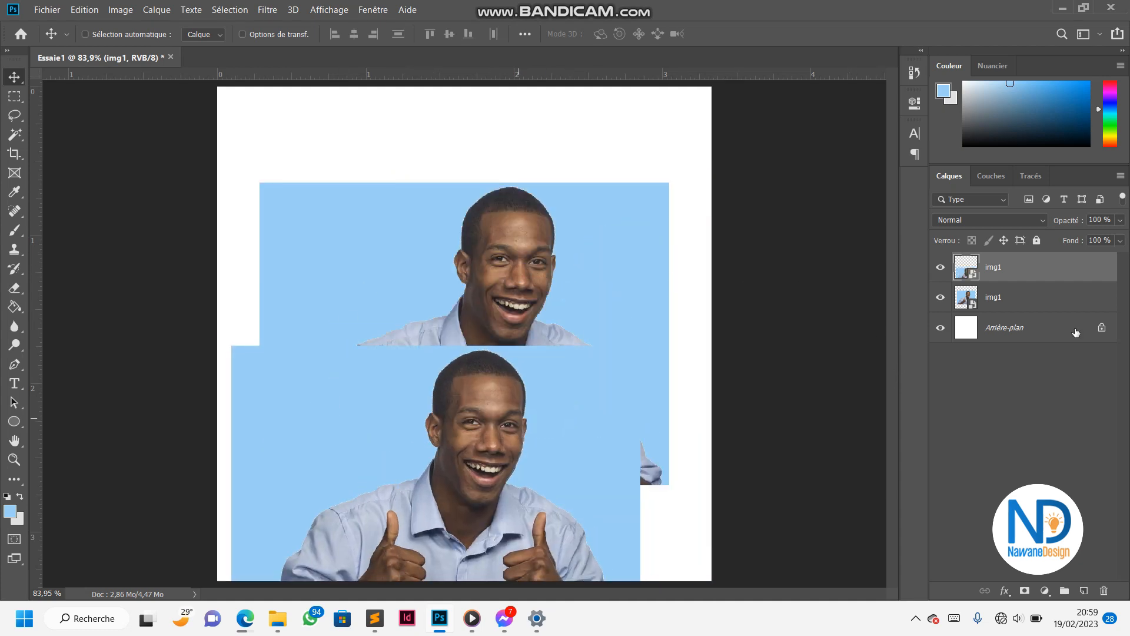
Try deleting both img1 layers as a continuous range and undo the deletion
shift+click(1013, 298)
key(Delete)
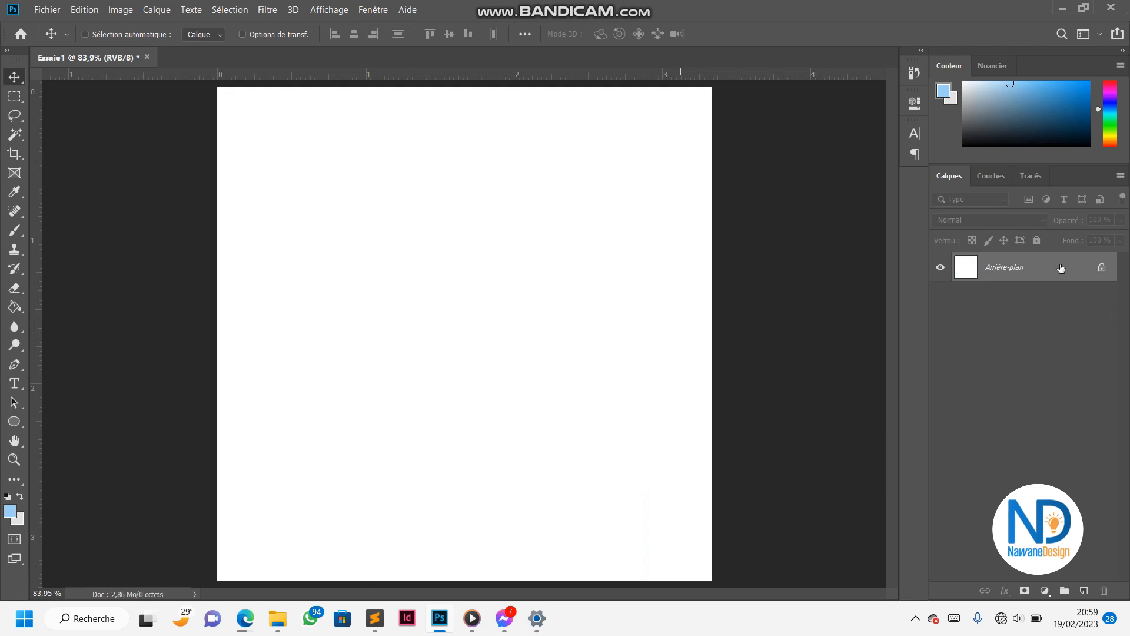
key(ctrl+z)
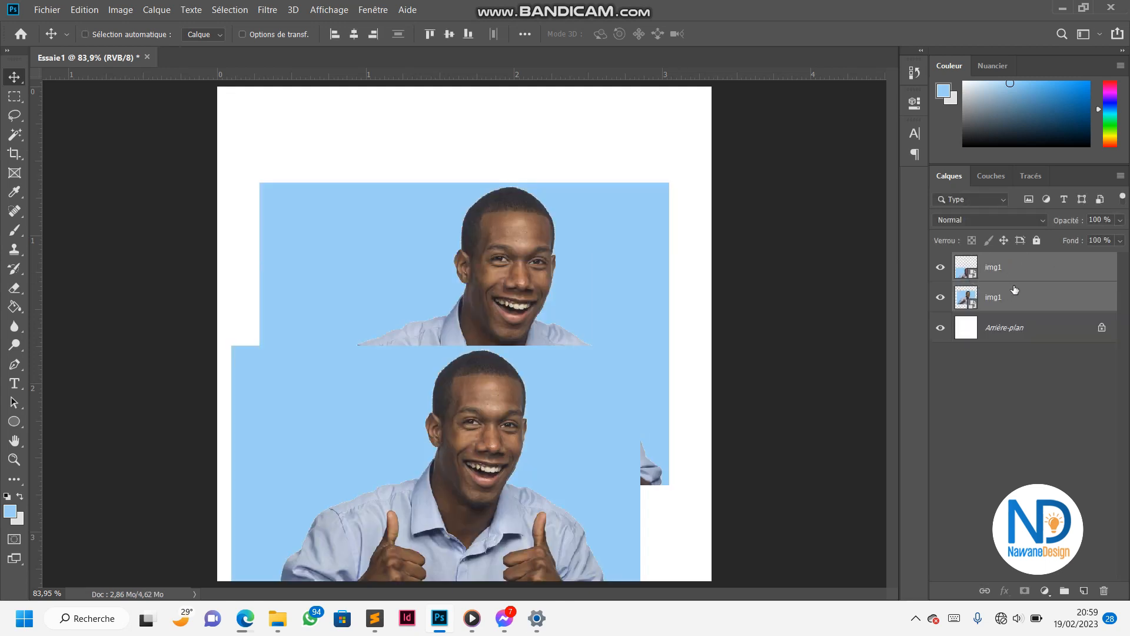
Select the two img1 layers individually and delete them, keeping only the Arrière-plan layer
click(997, 271)
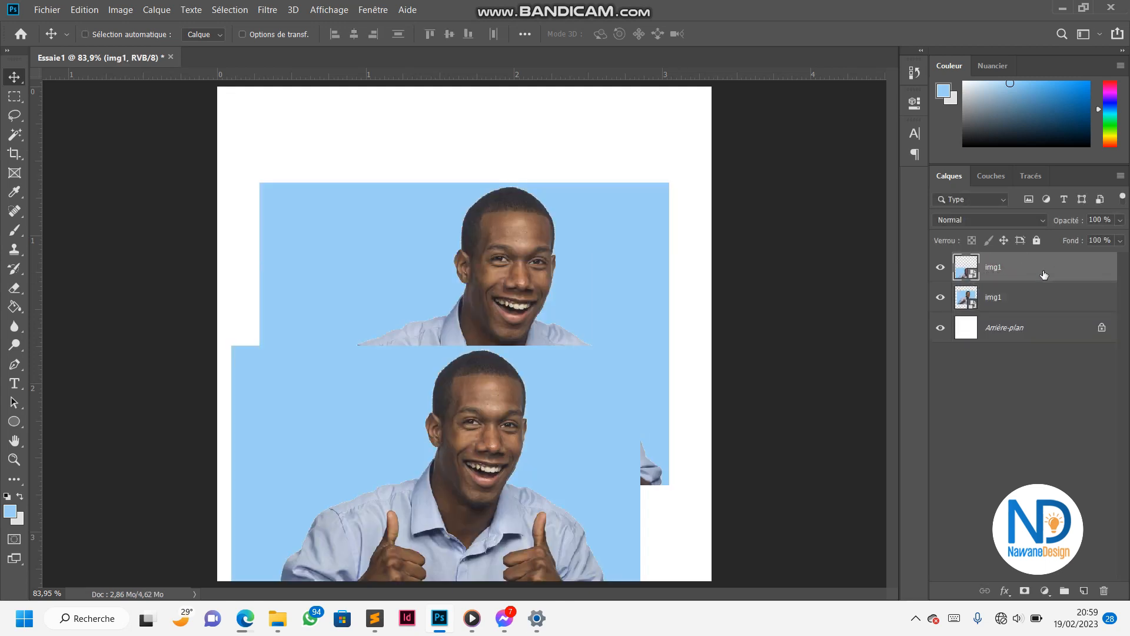
key(ctrl)
ctrl+click(1028, 302)
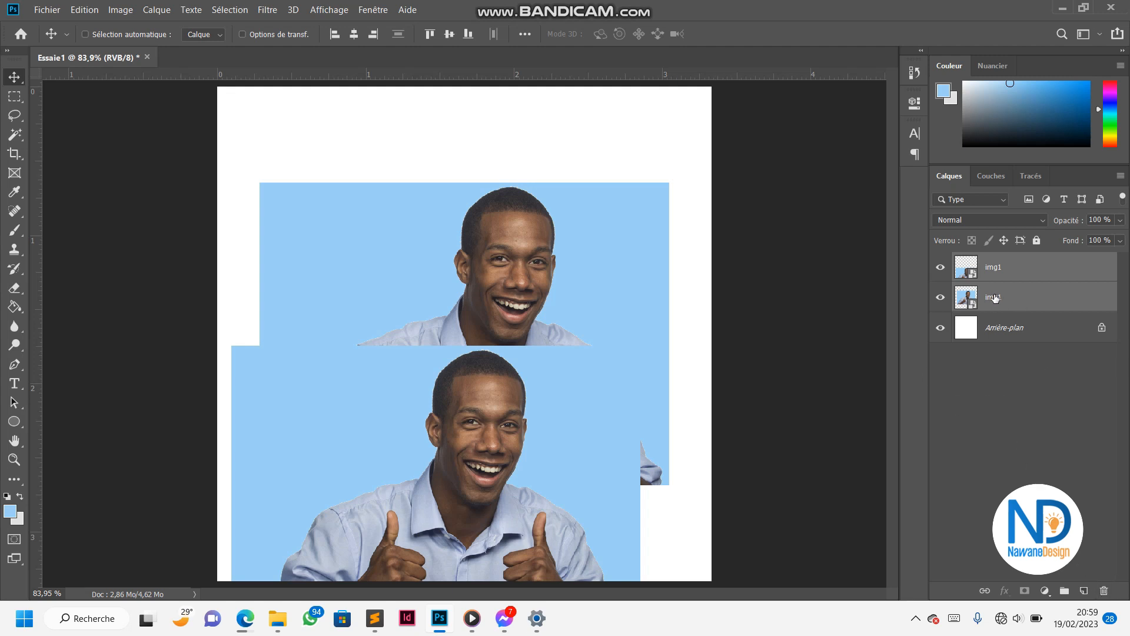
key(Delete)
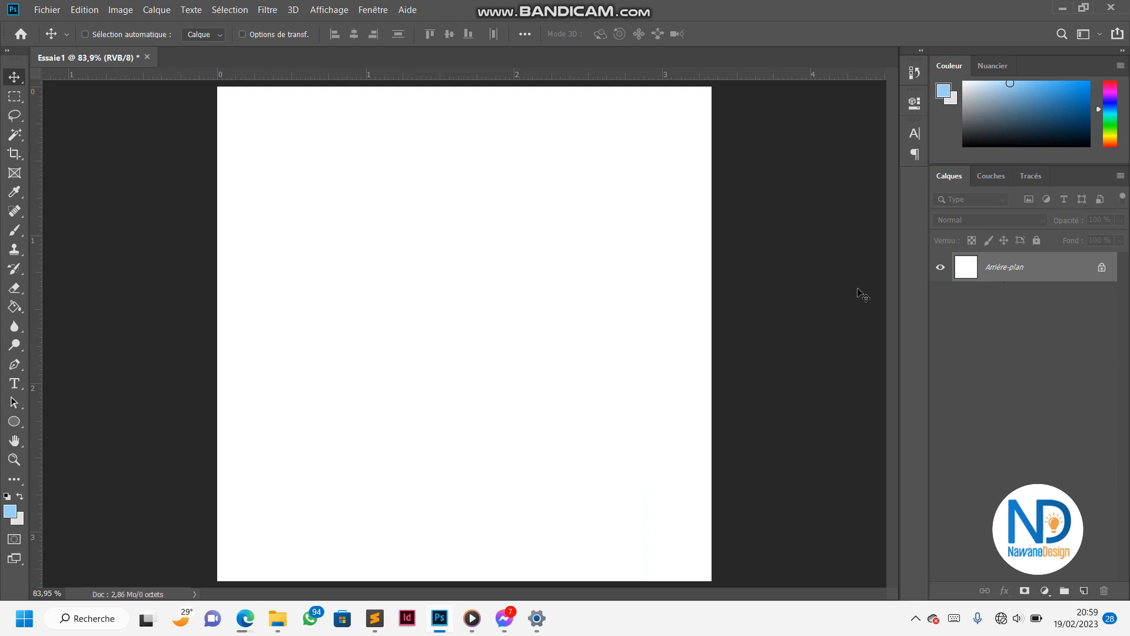
Place img1 from the File Explorer folder onto the canvas, scale it to about 121% to span the canvas width, and commit it
click(281, 625)
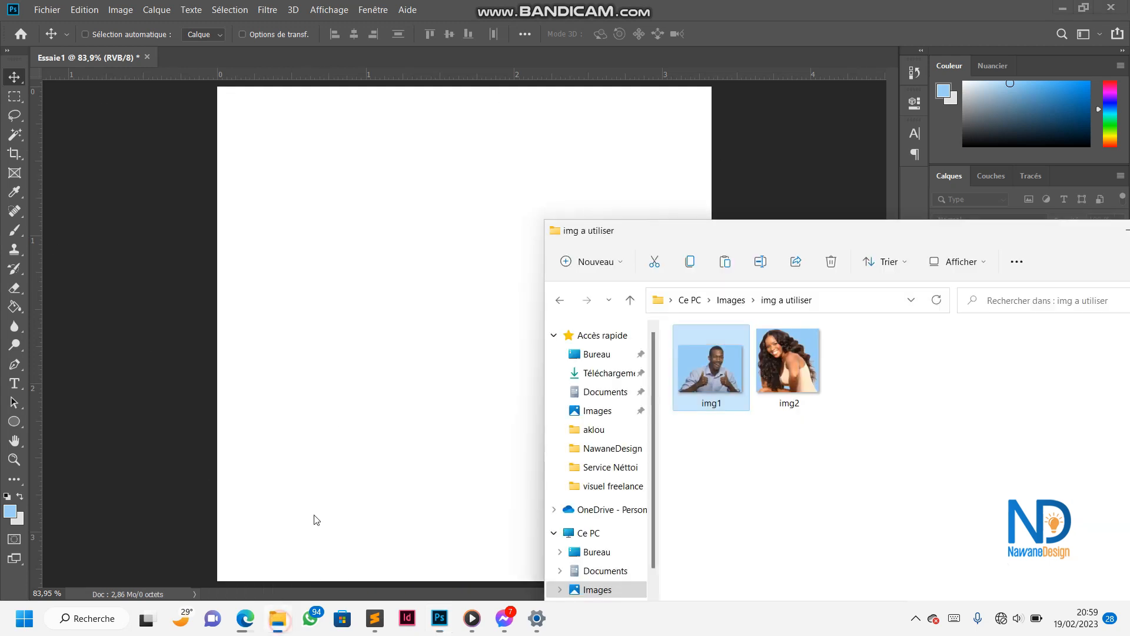
drag(716, 383, 391, 333)
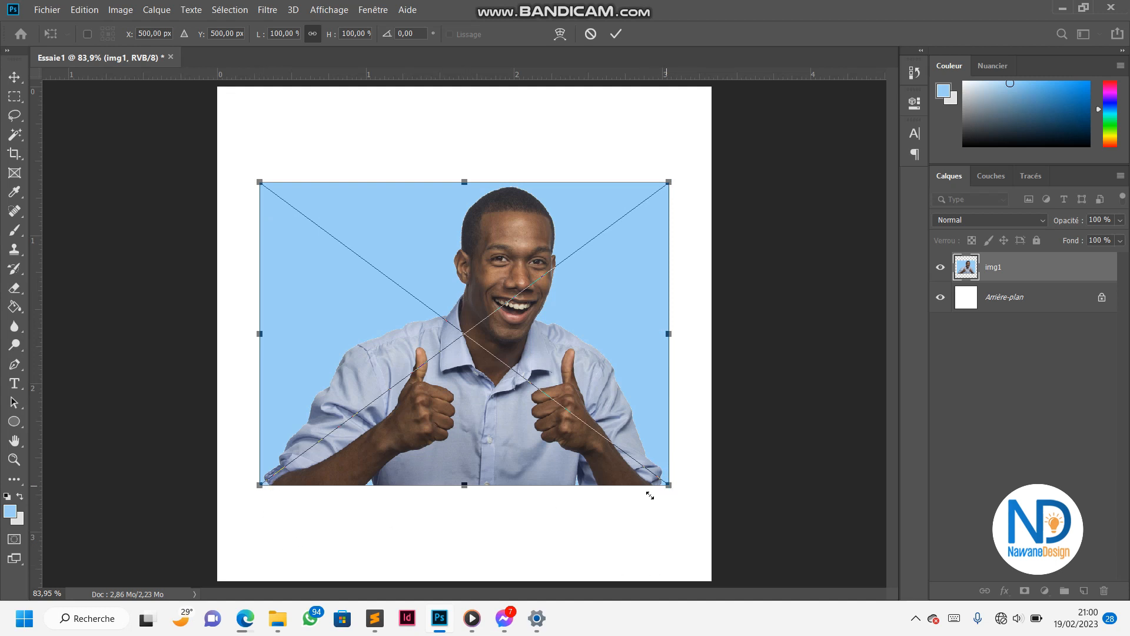
drag(260, 482, 215, 515)
drag(678, 520, 725, 560)
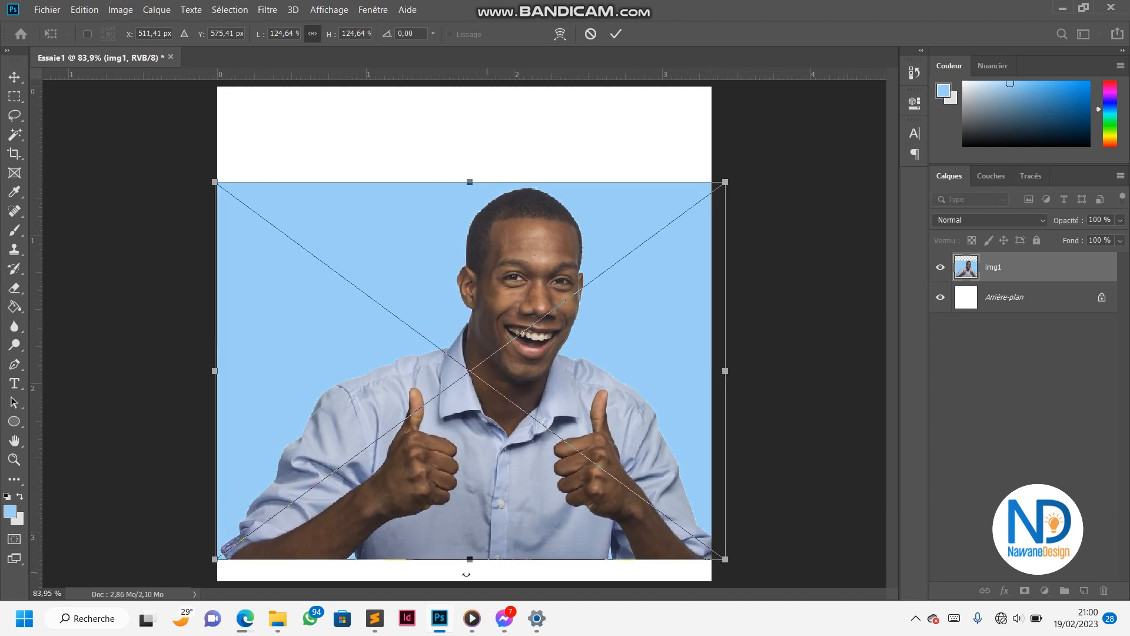
drag(476, 544, 465, 494)
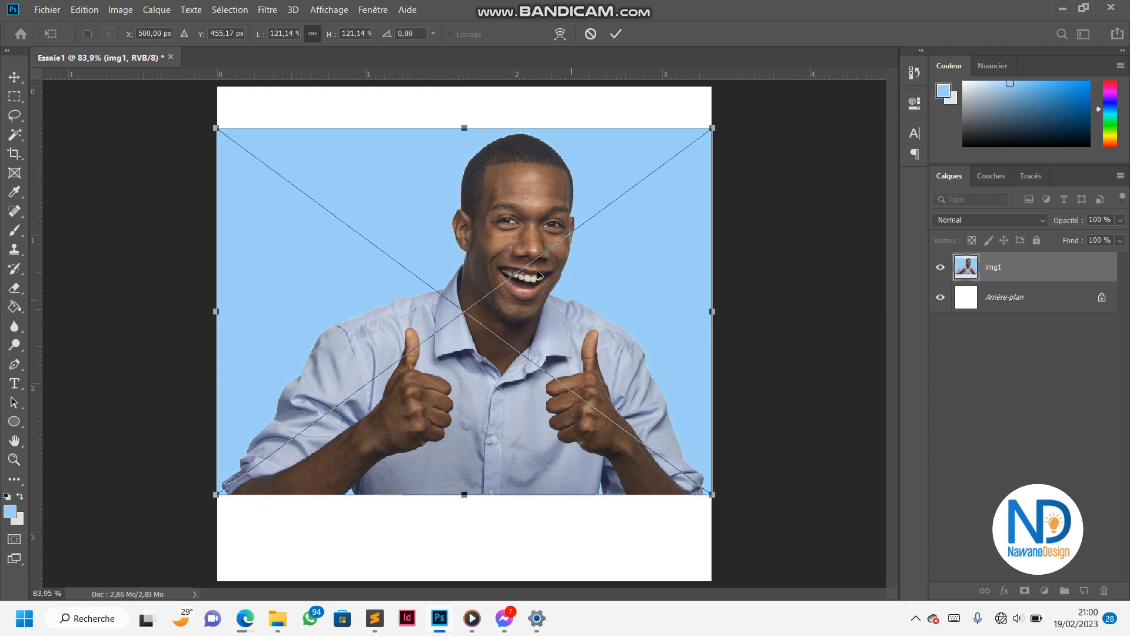
click(614, 34)
Hide the Arrière-plan layer beneath img1
scroll(505, 348, down, 4)
scroll(506, 346, up, 2)
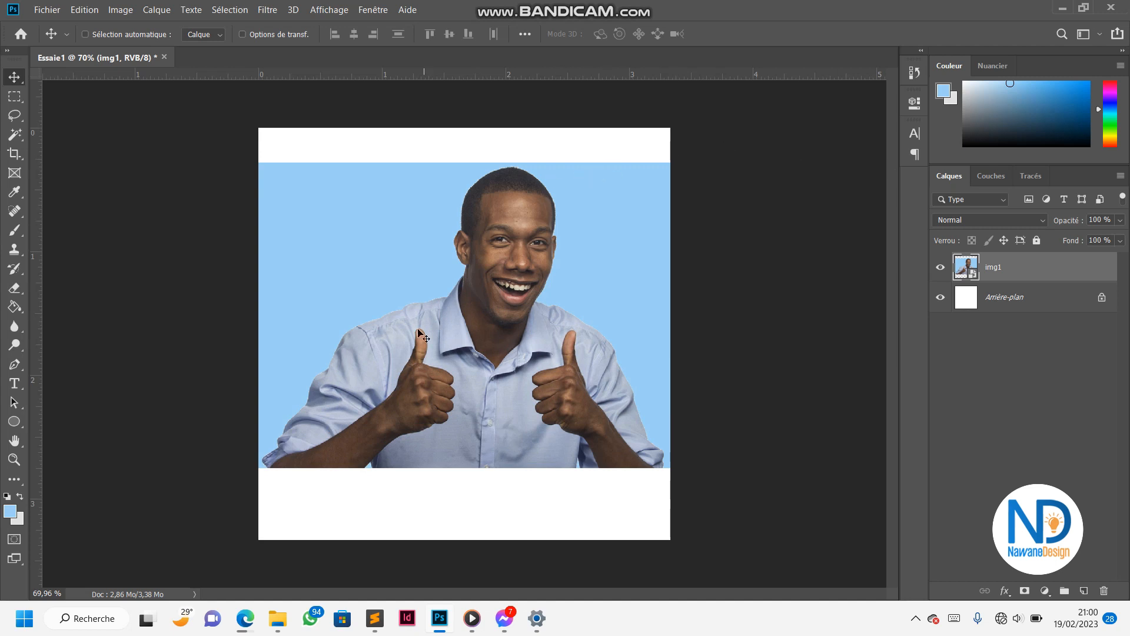
scroll(417, 244, up, 1)
scroll(418, 244, up, 1)
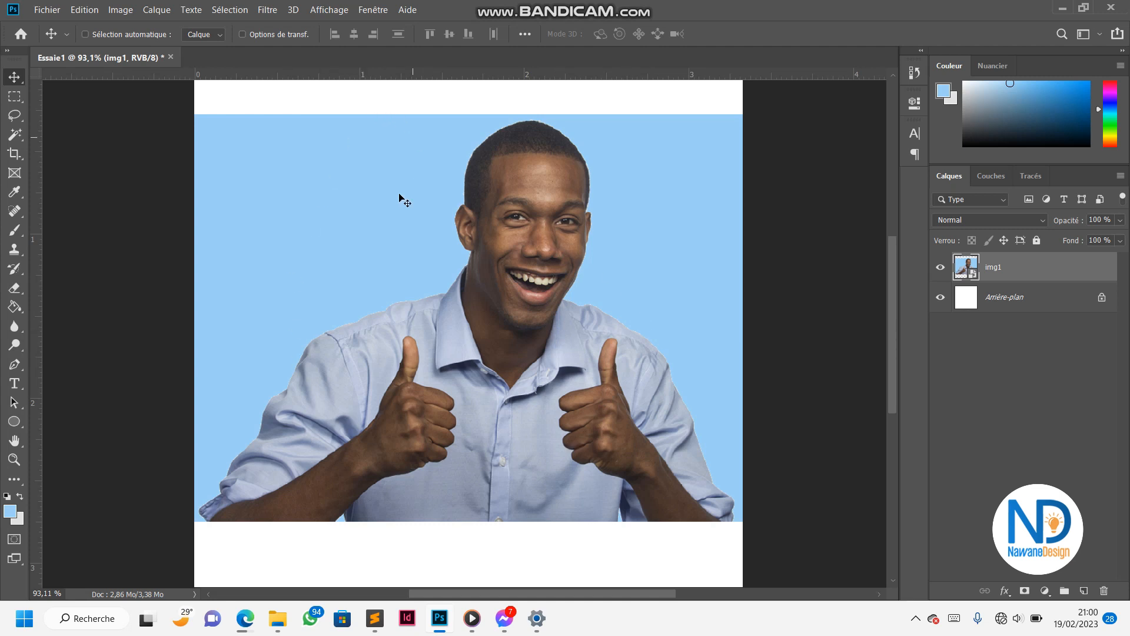
scroll(505, 478, down, 2)
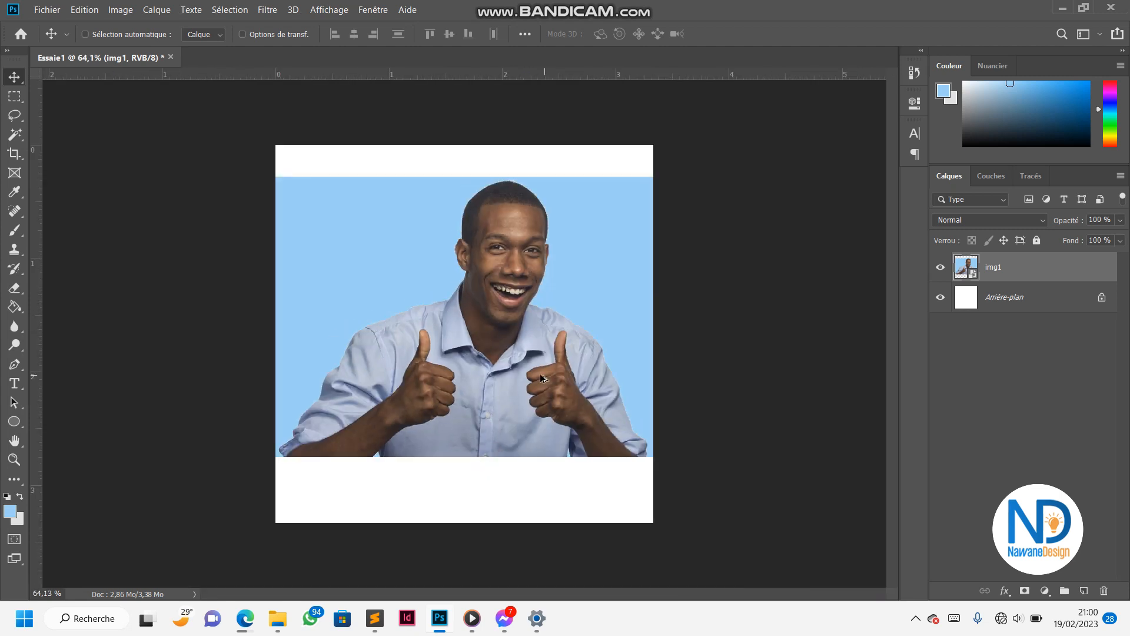
scroll(540, 373, up, 2)
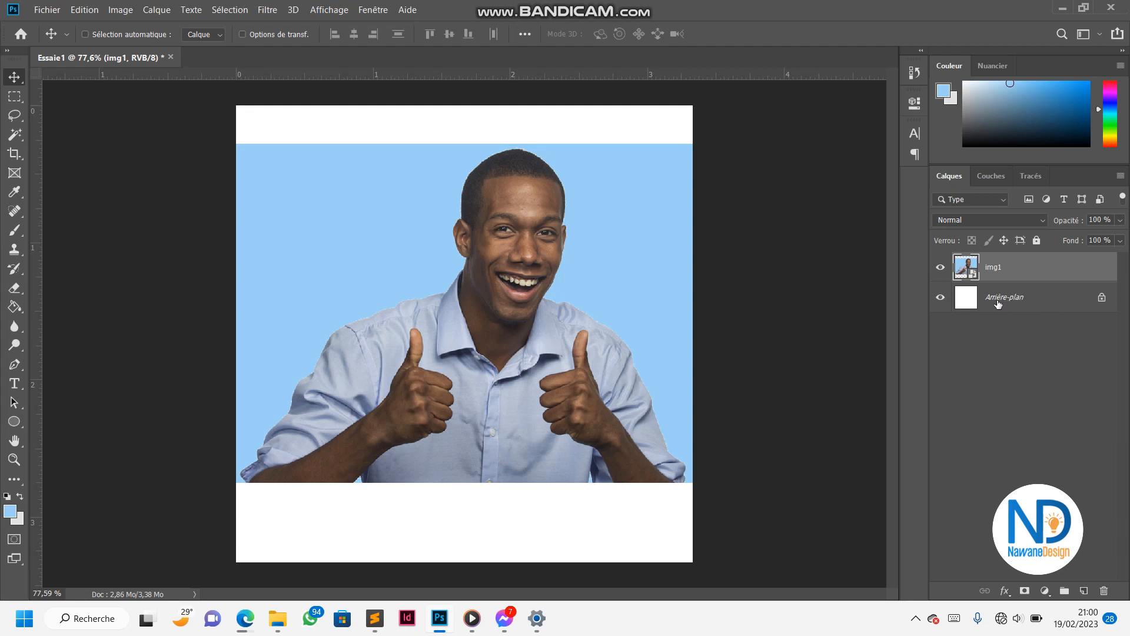
click(941, 299)
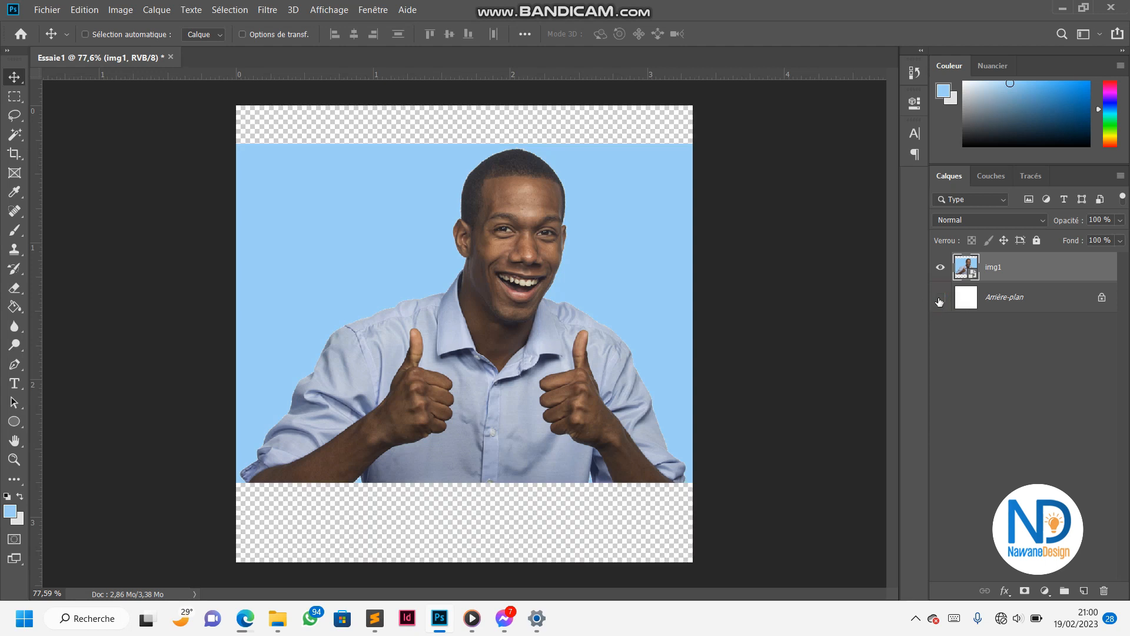
Examine the transparent areas around img1 and the picture's details at different magnifications
scroll(588, 196, up, 3)
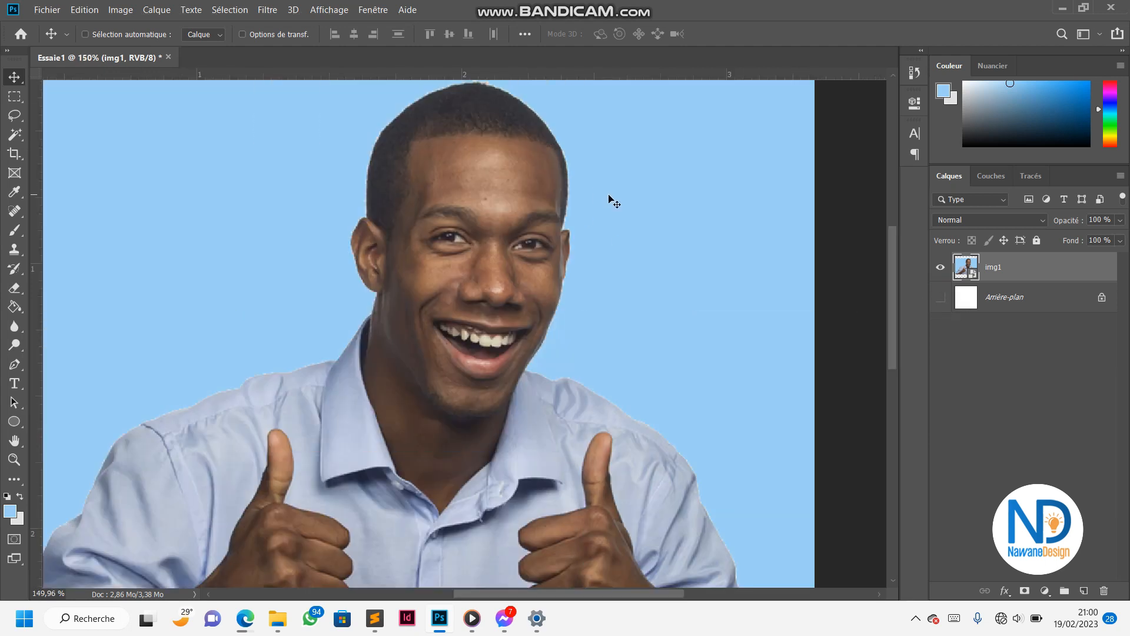
scroll(696, 190, up, 5)
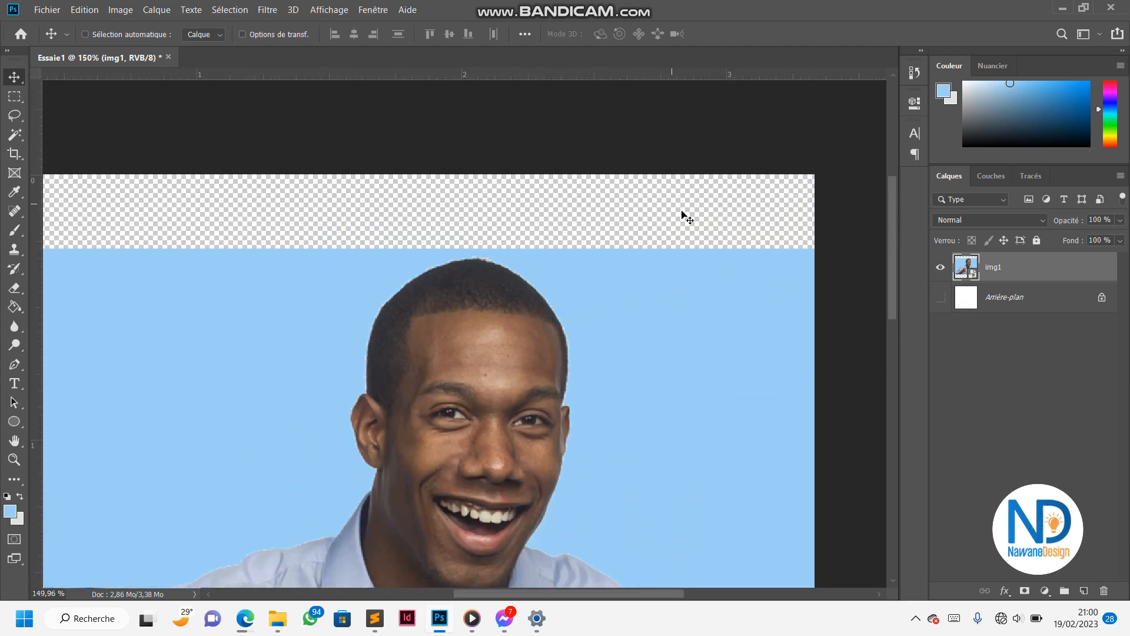
scroll(636, 330, up, 2)
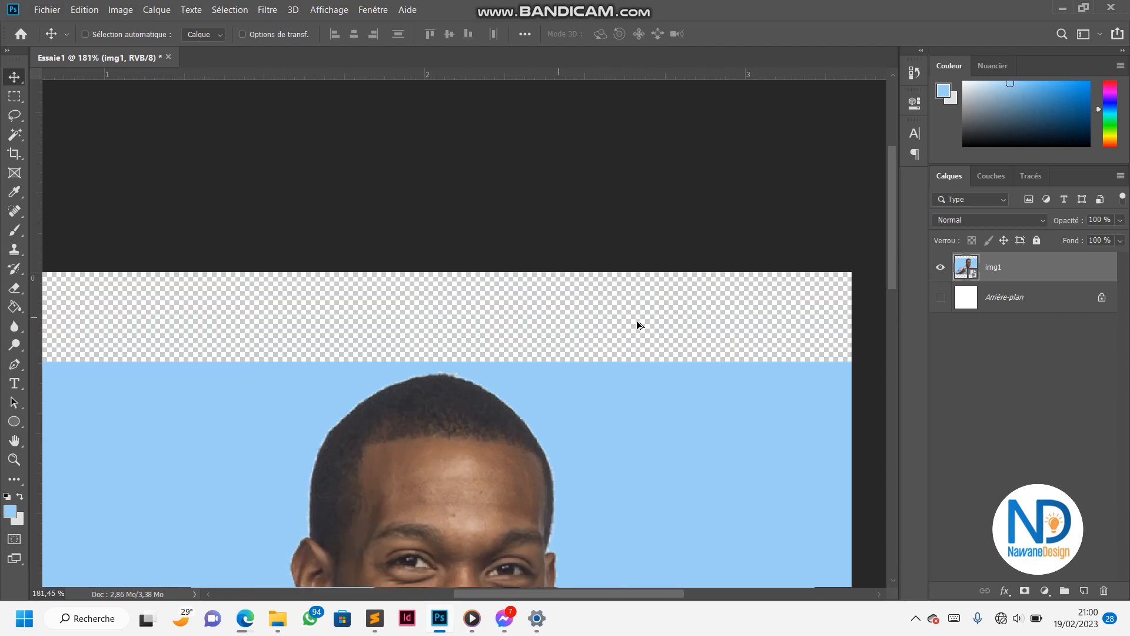
scroll(594, 330, down, 8)
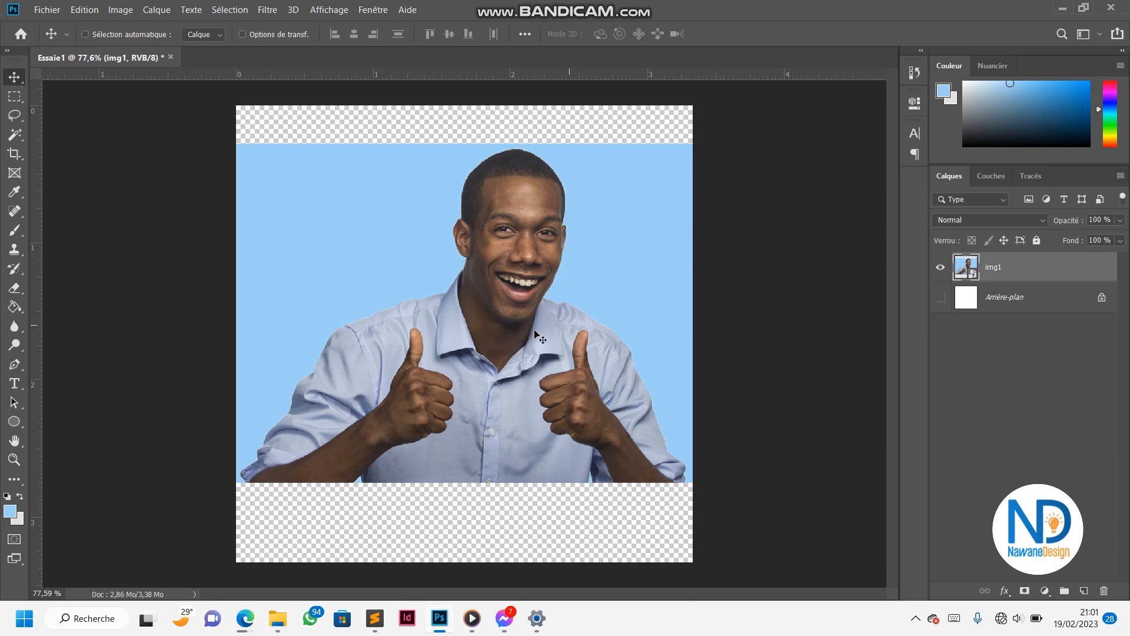
scroll(534, 330, up, 2)
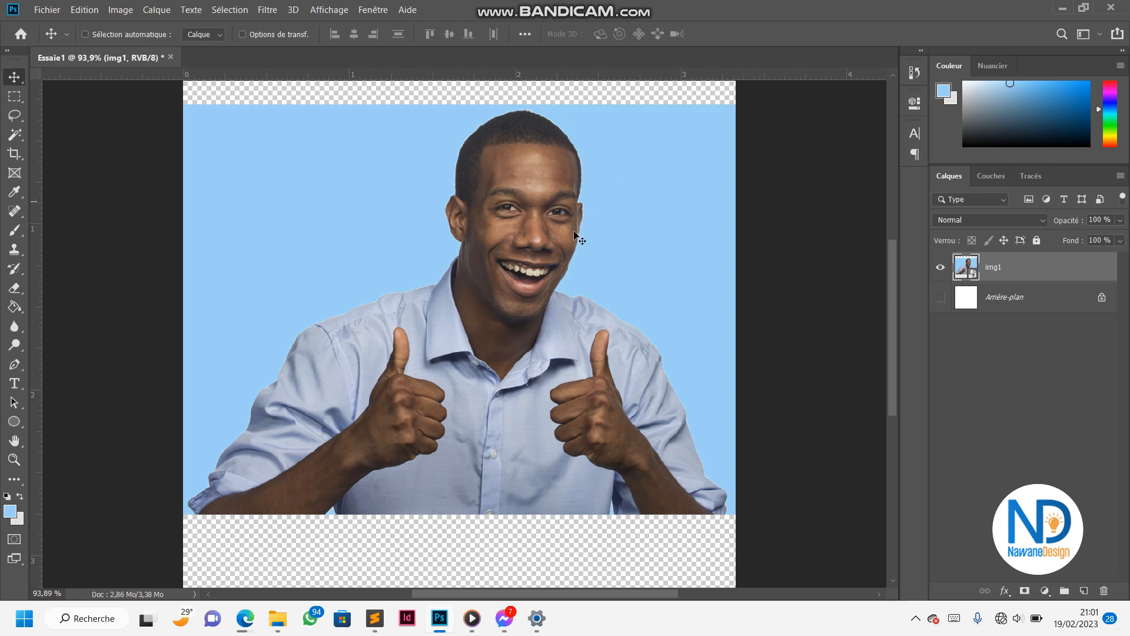
scroll(539, 222, up, 2)
scroll(510, 227, down, 2)
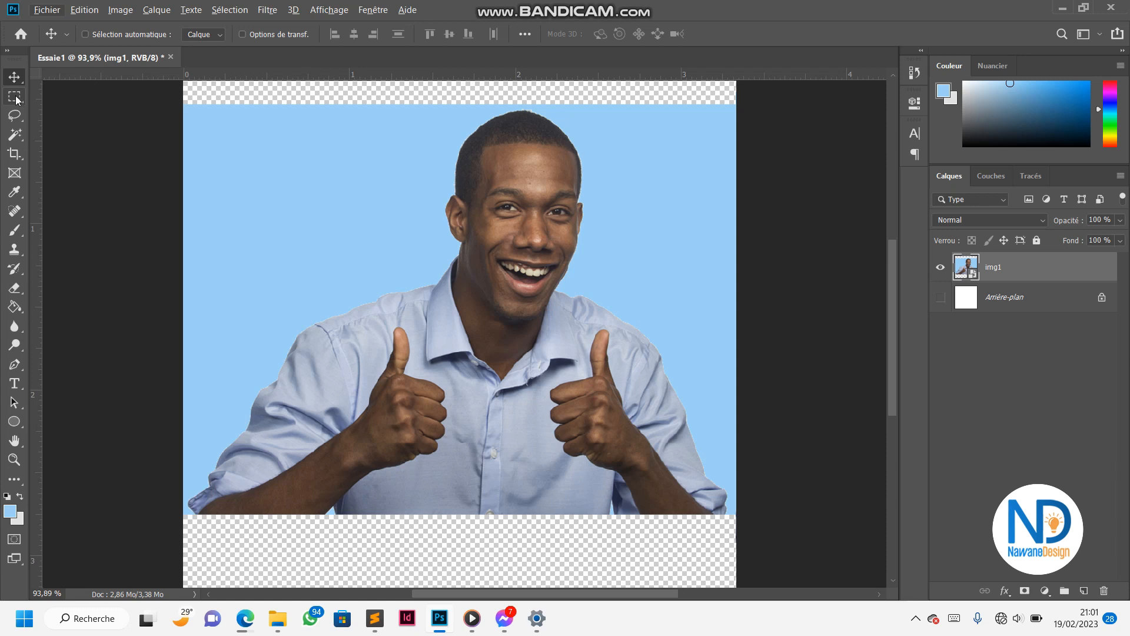
Select the light-blue background around the man in img1 with the Magic Wand tool (Outil Baguette magique)
click(13, 136)
right_click(17, 136)
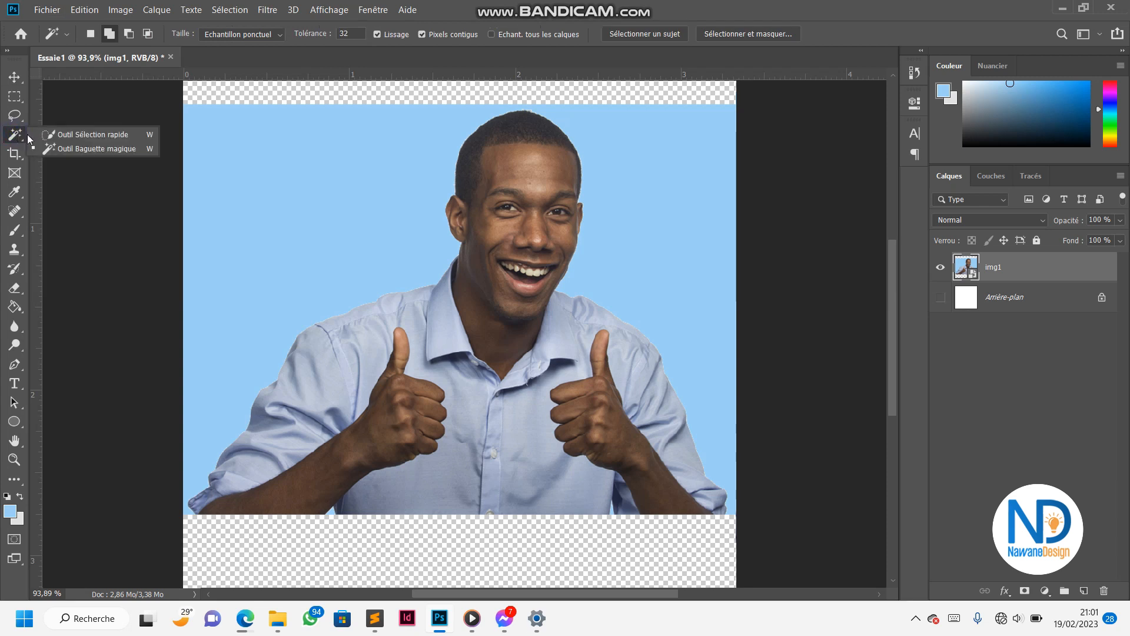
click(34, 151)
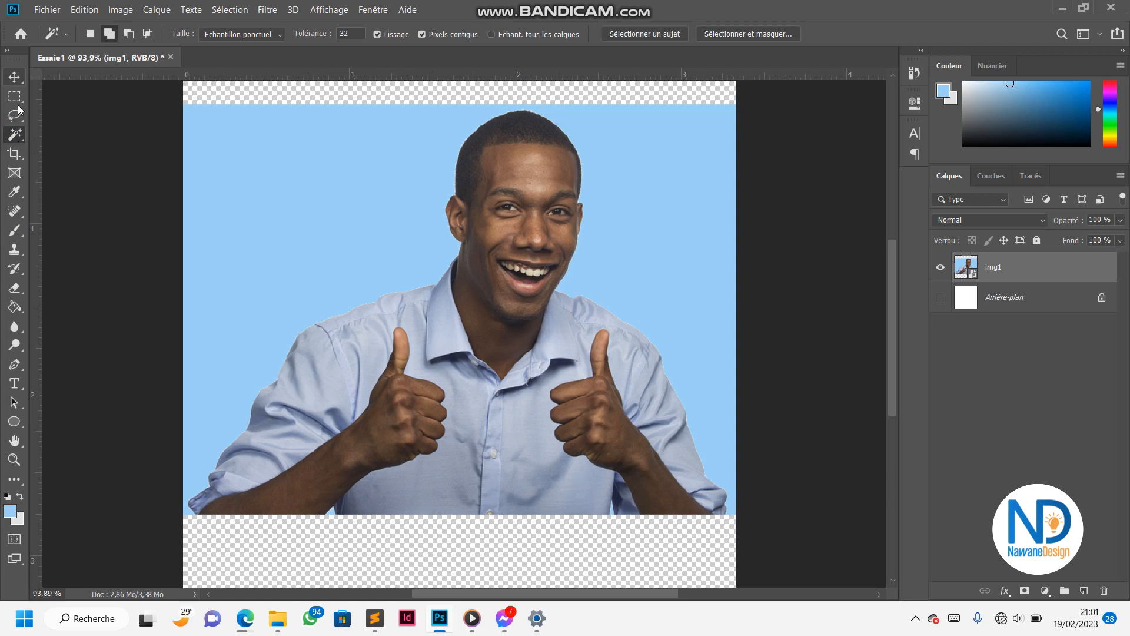
right_click(17, 136)
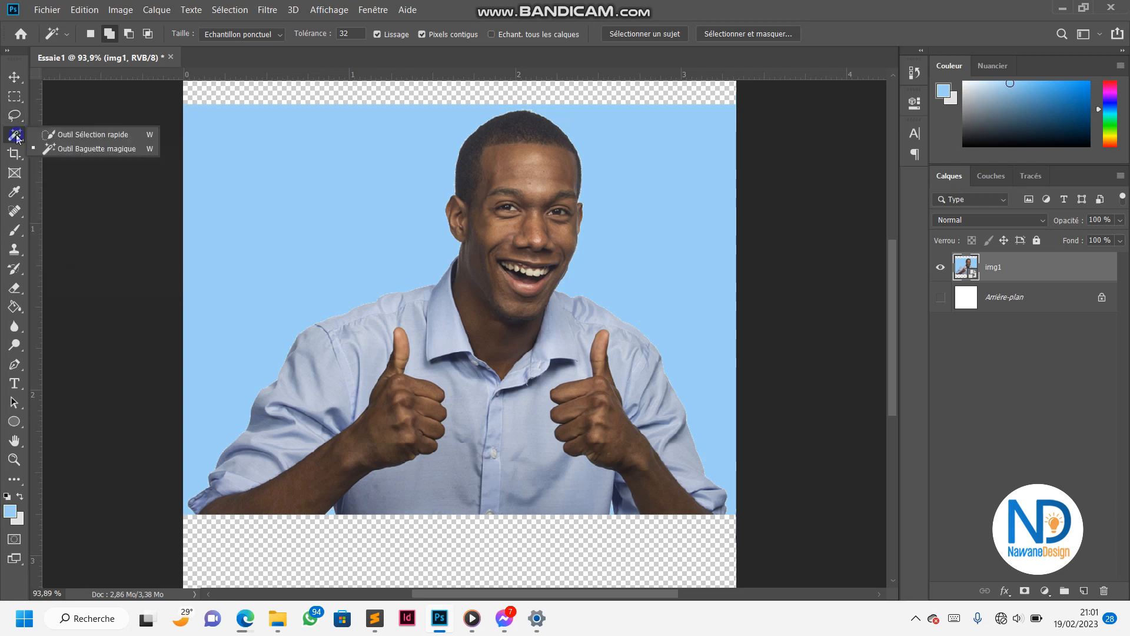
click(93, 149)
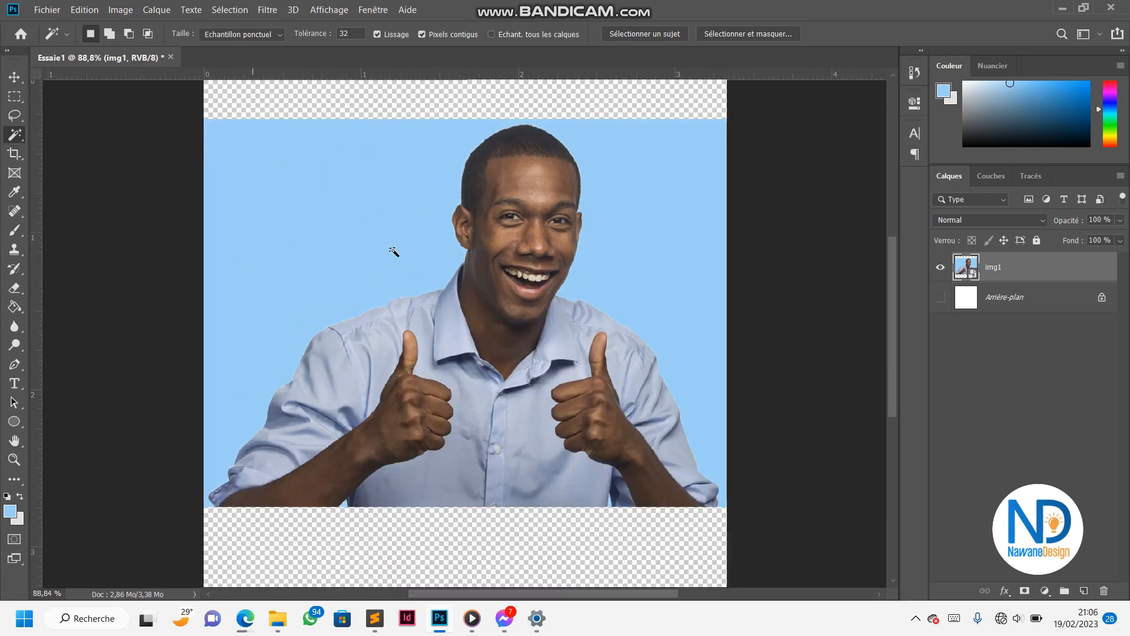
scroll(329, 200, up, 5)
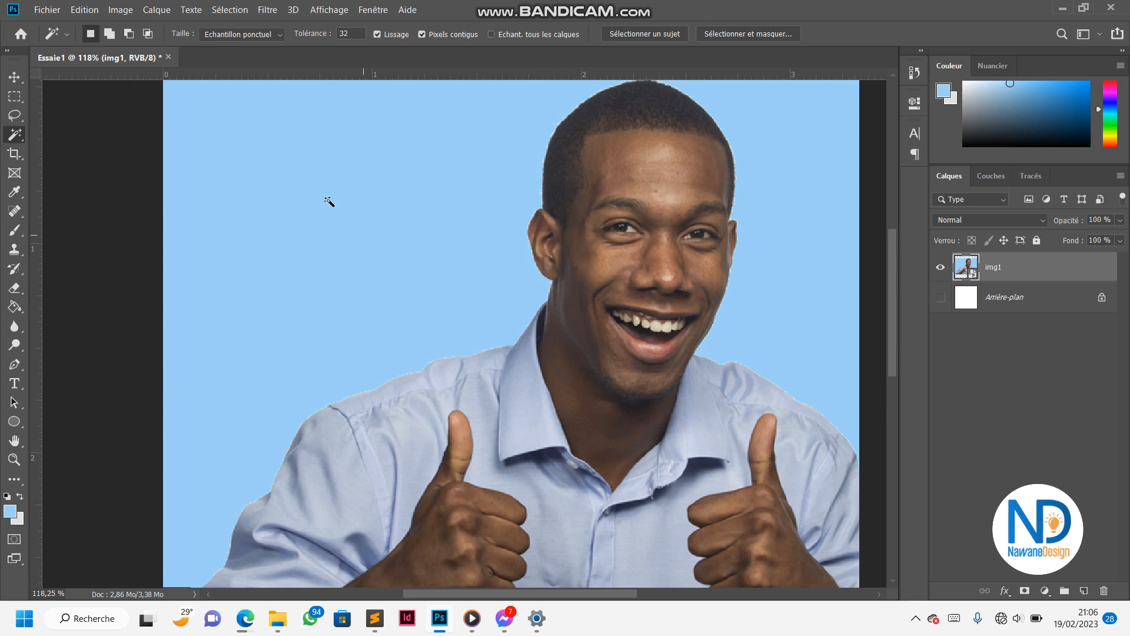
scroll(330, 200, down, 4)
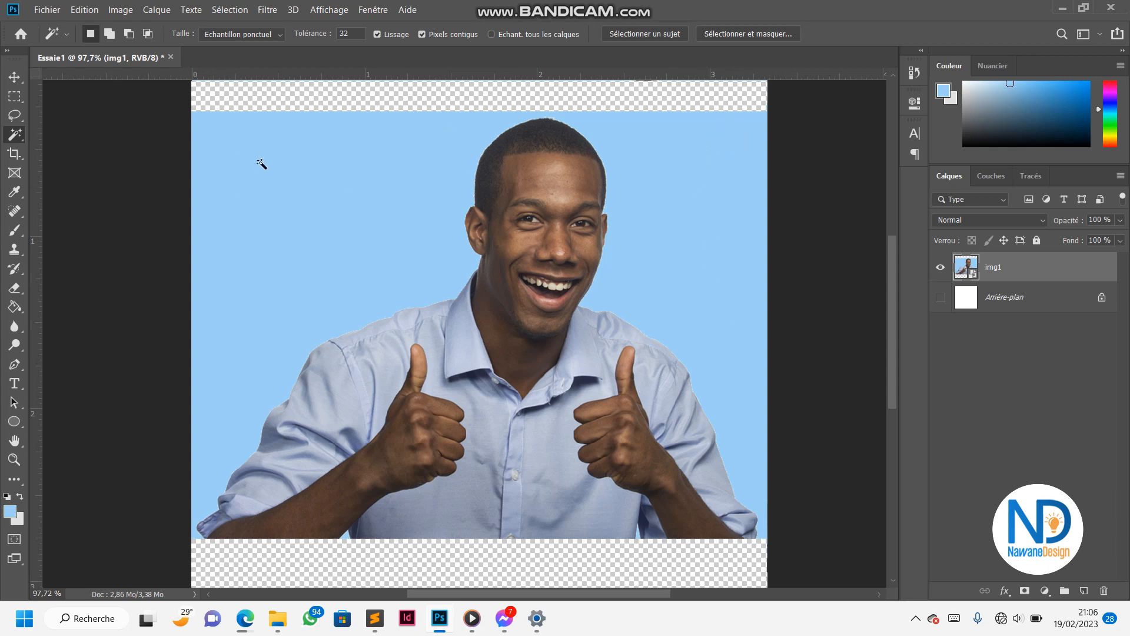
click(227, 152)
scroll(200, 242, up, 2)
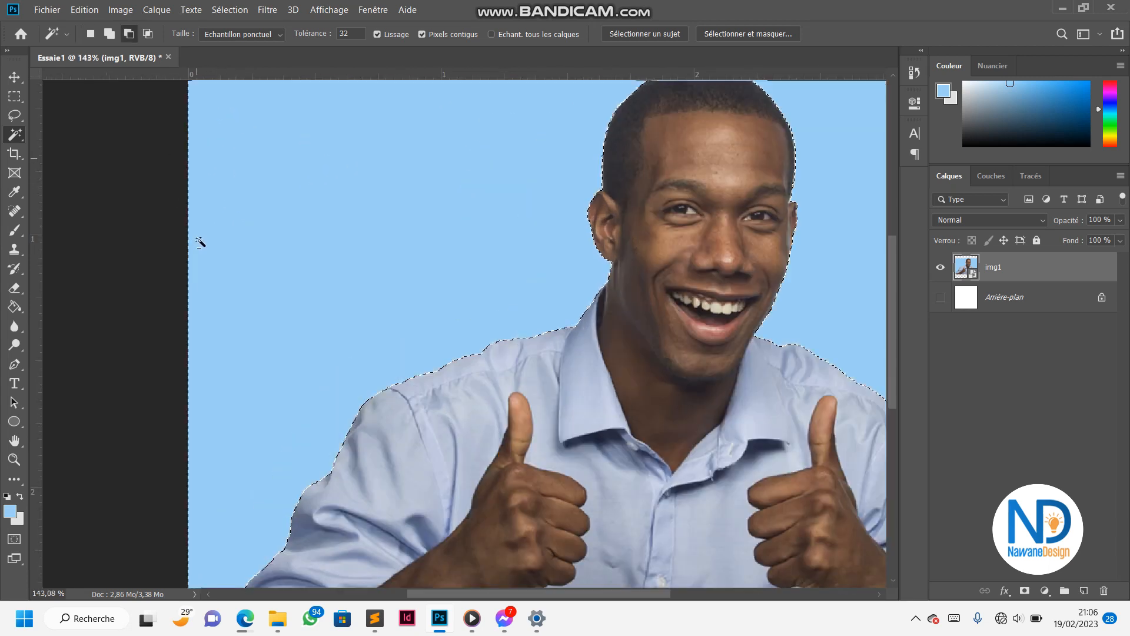
Examine the Magic Wand selection outline around the man's head, shoulders and sleeves at different magnifications
scroll(200, 243, up, 2)
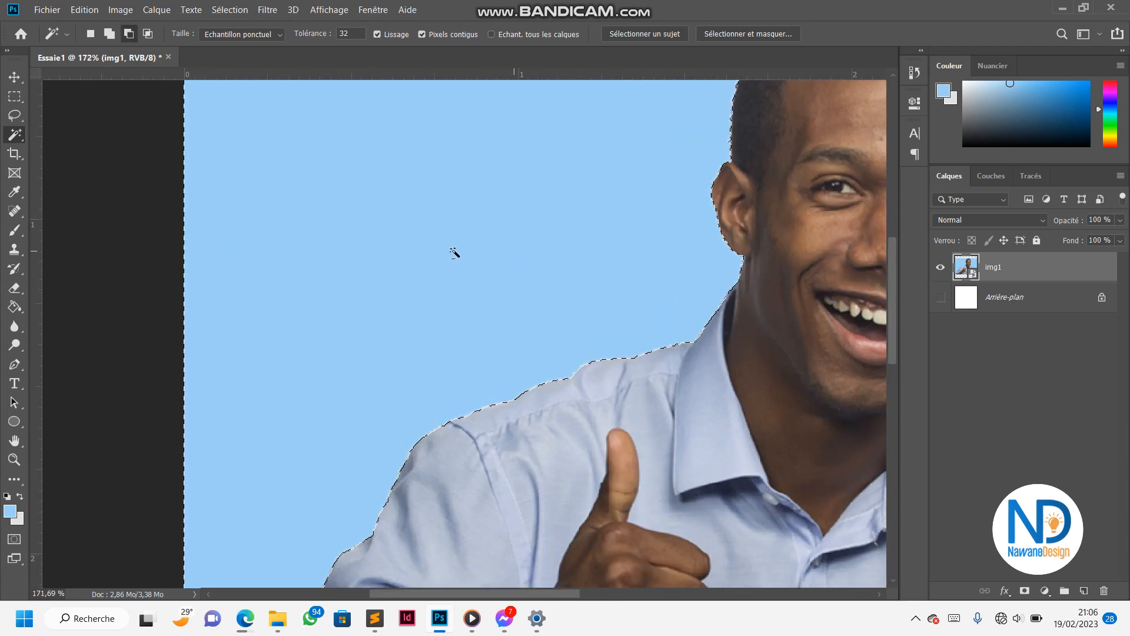
scroll(454, 252, down, 3)
scroll(422, 306, down, 2)
scroll(601, 289, up, 2)
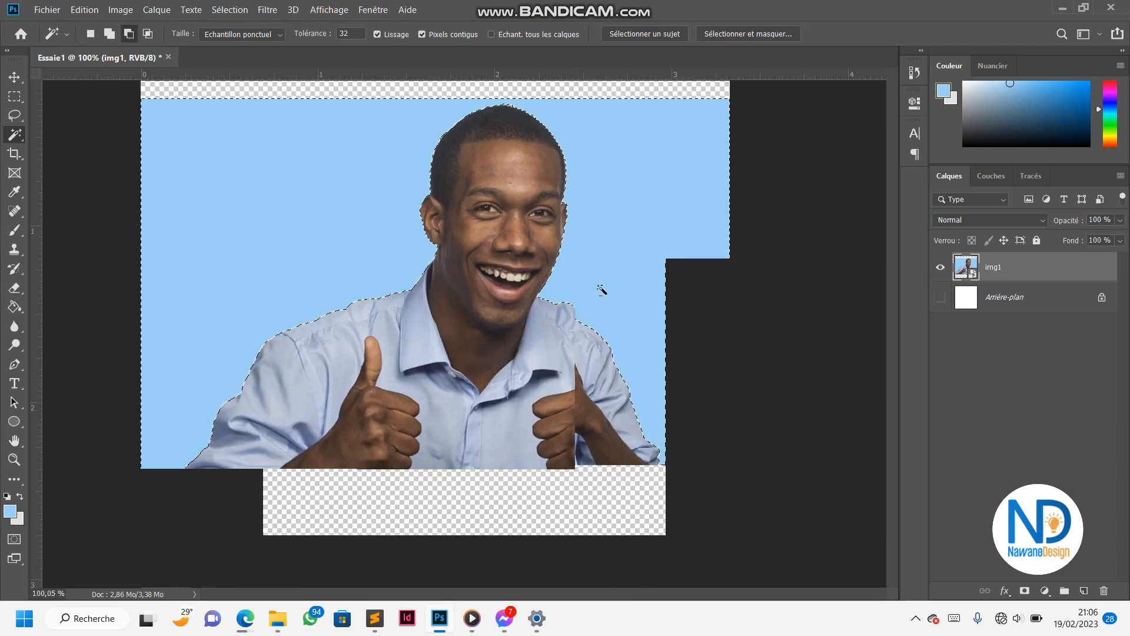
scroll(601, 289, up, 2)
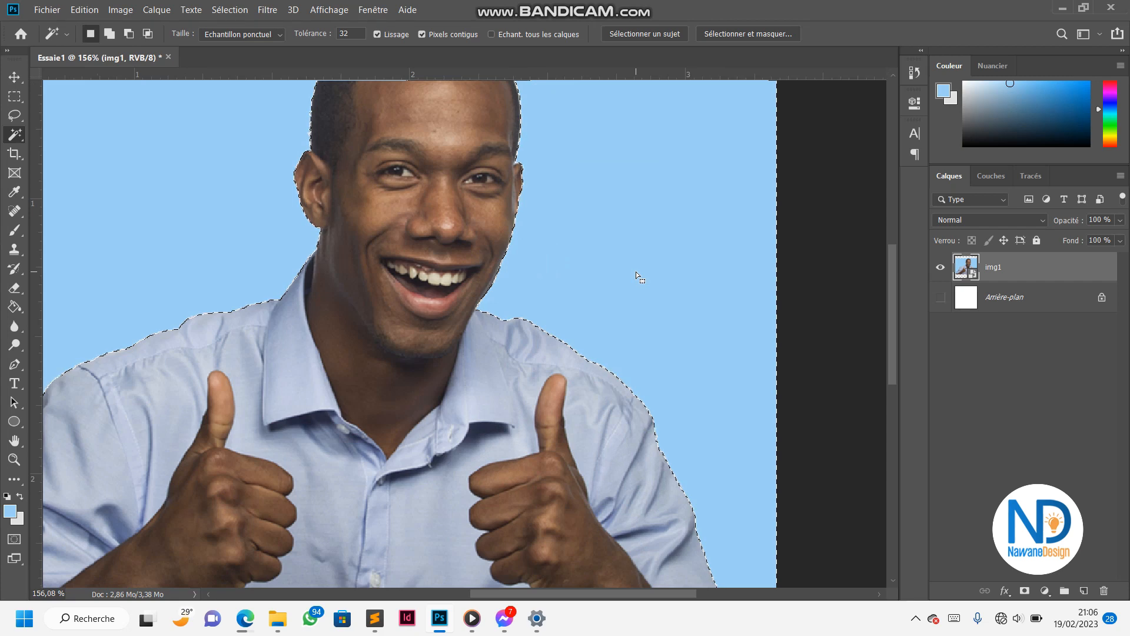
scroll(636, 271, down, 3)
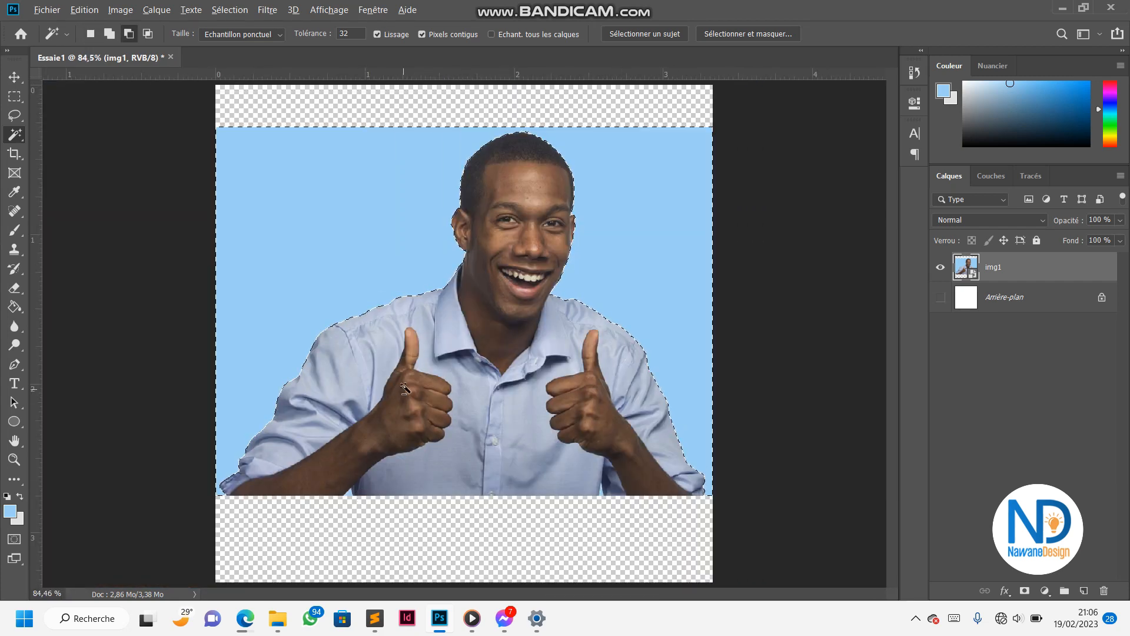
scroll(404, 389, up, 2)
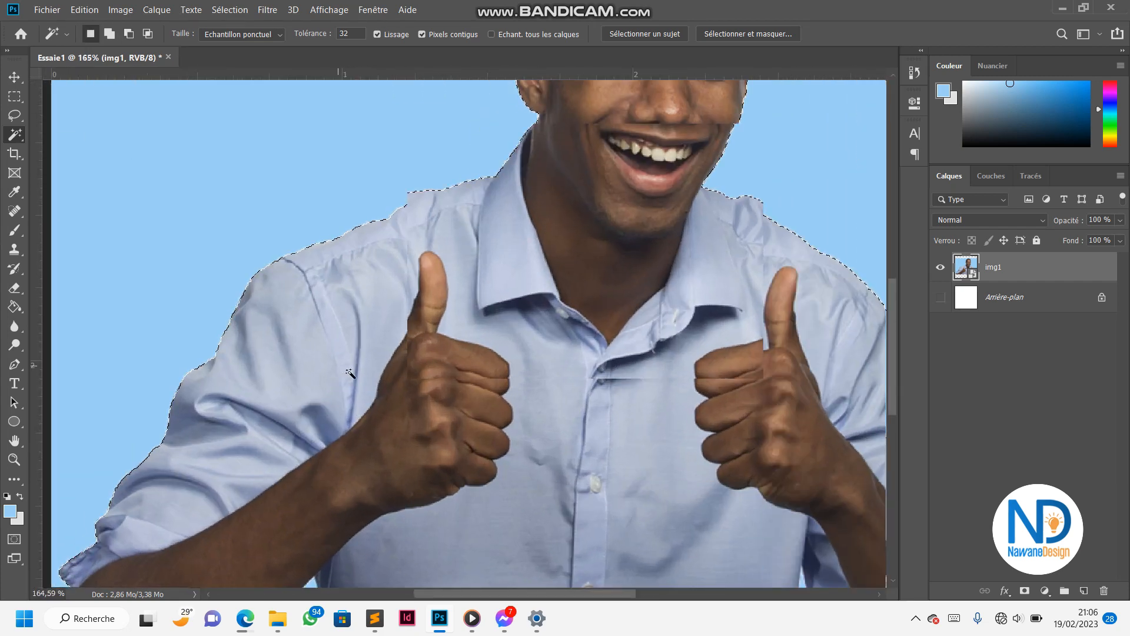
scroll(341, 377, down, 3)
scroll(473, 357, down, 1)
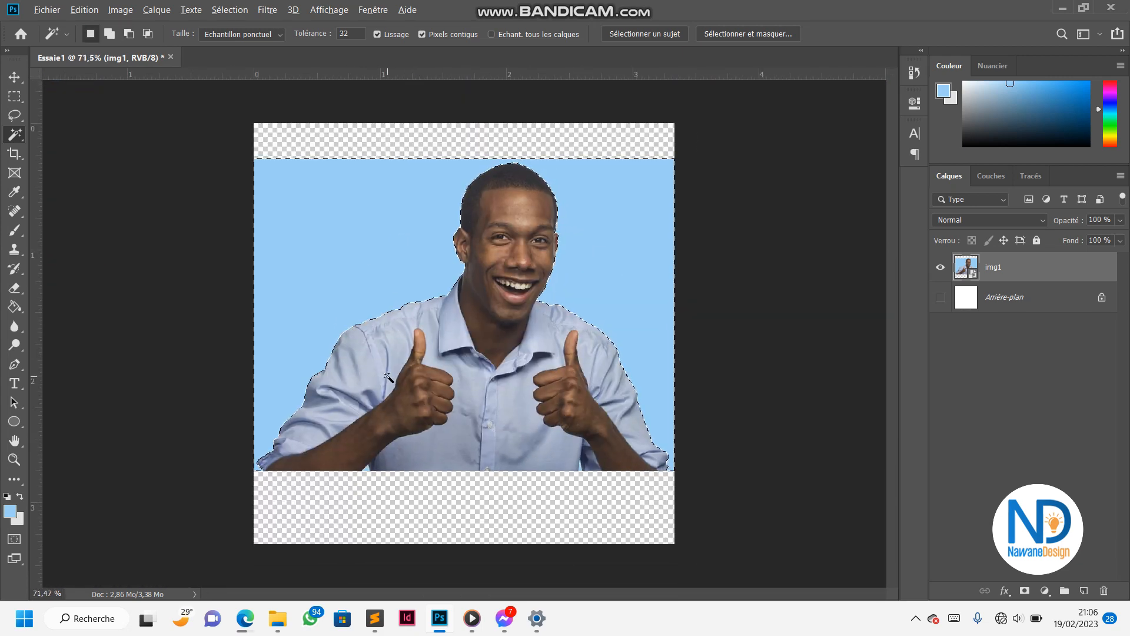
scroll(387, 376, up, 3)
scroll(388, 377, down, 3)
scroll(388, 377, up, 6)
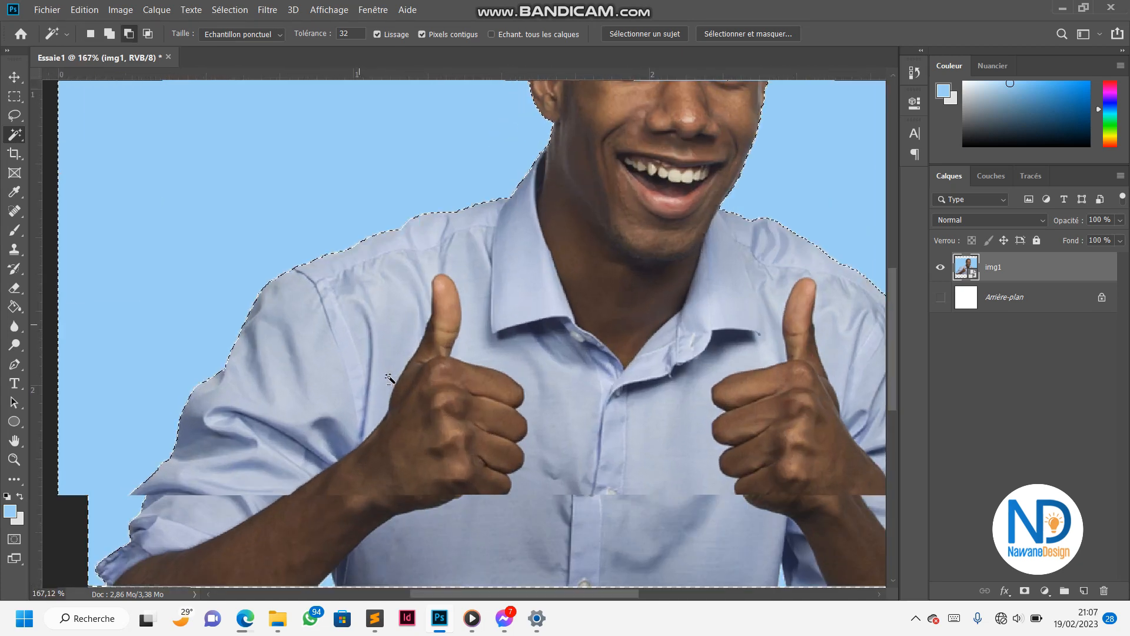
scroll(388, 377, down, 5)
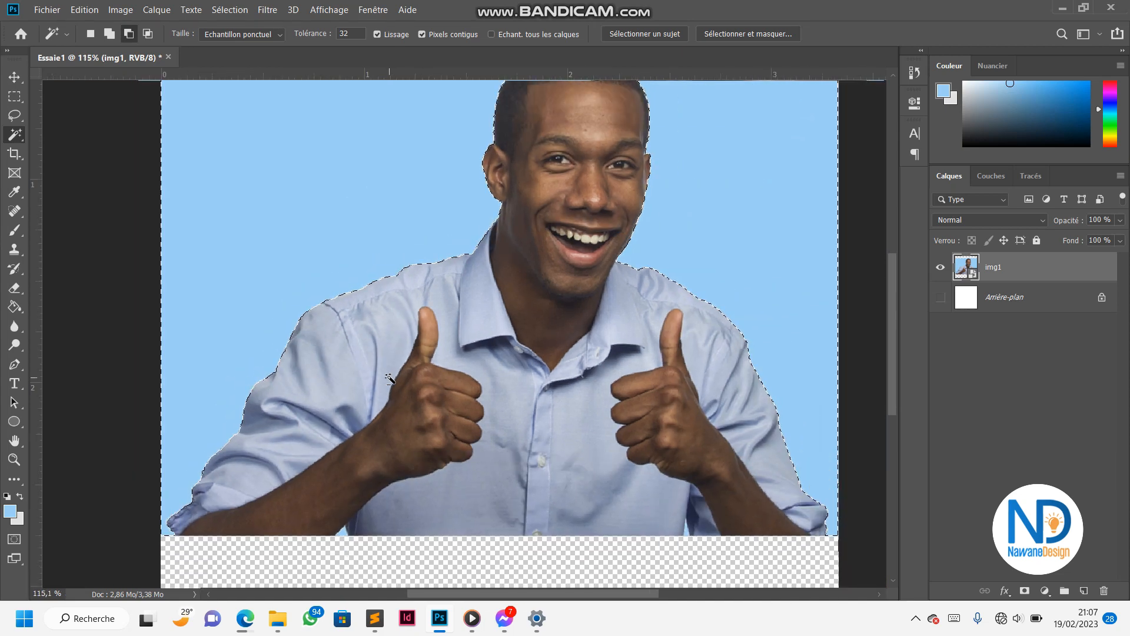
scroll(388, 377, up, 4)
scroll(389, 377, down, 4)
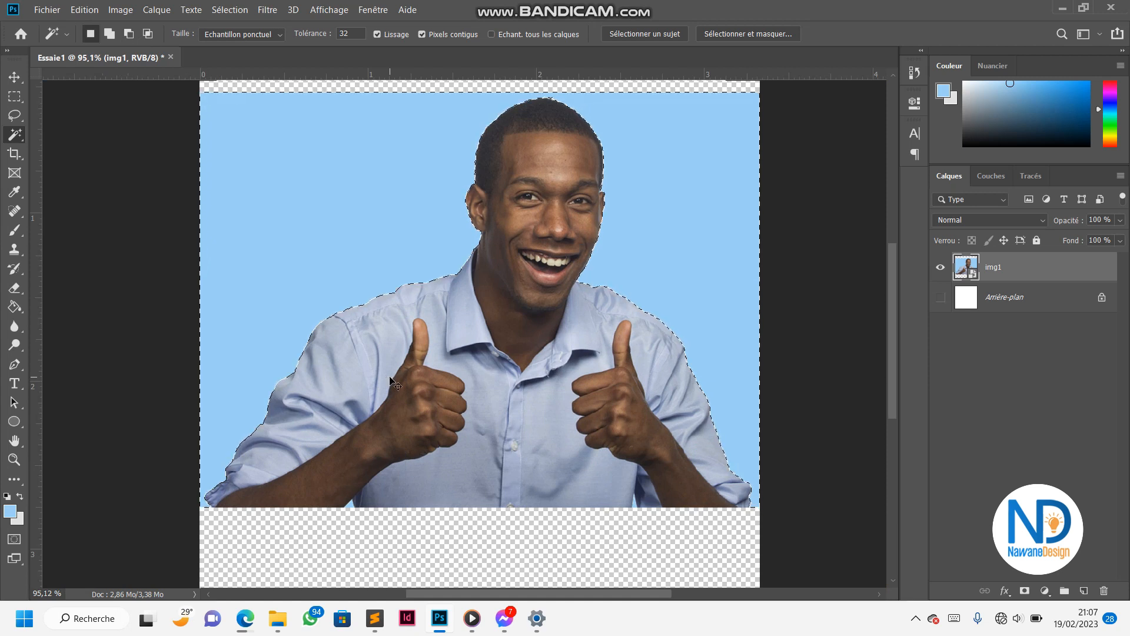
scroll(390, 379, up, 6)
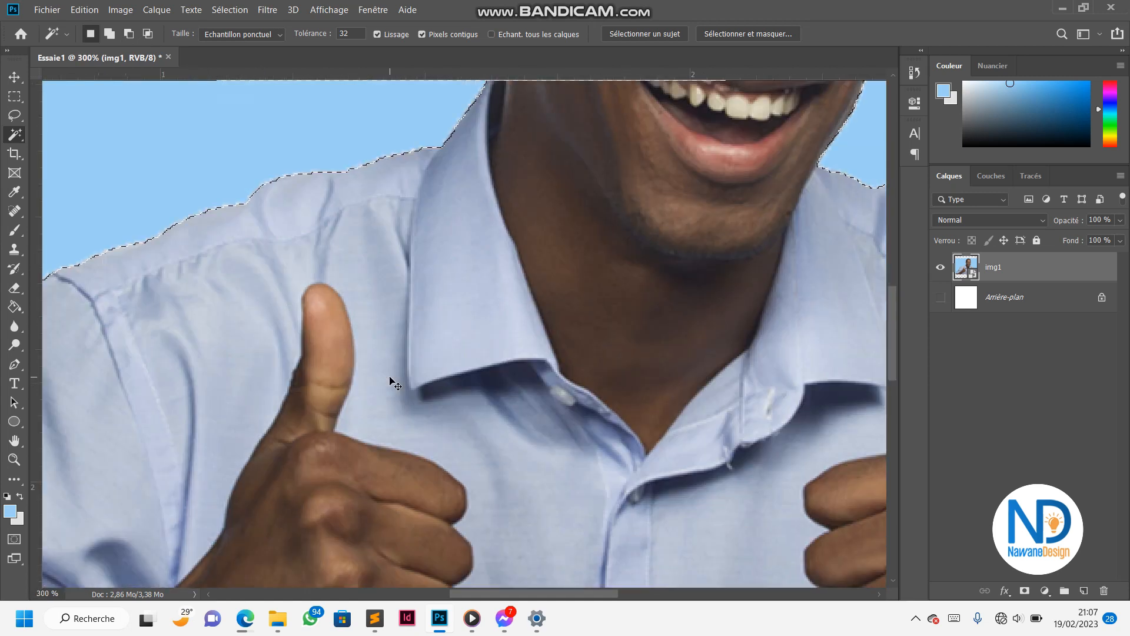
scroll(390, 378, down, 5)
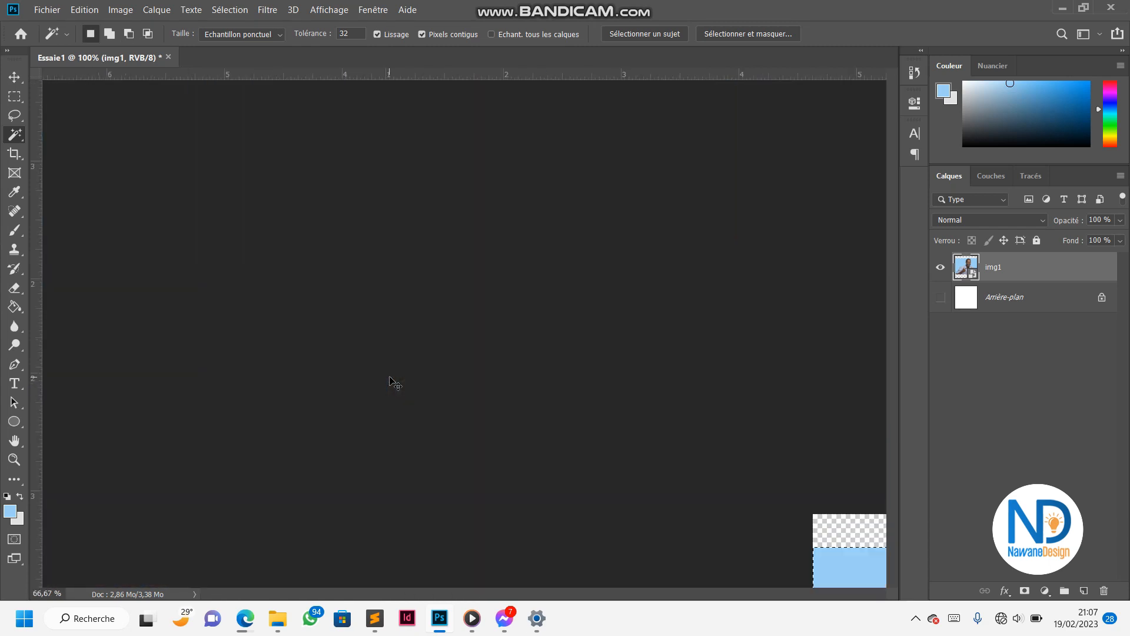
scroll(381, 478, up, 2)
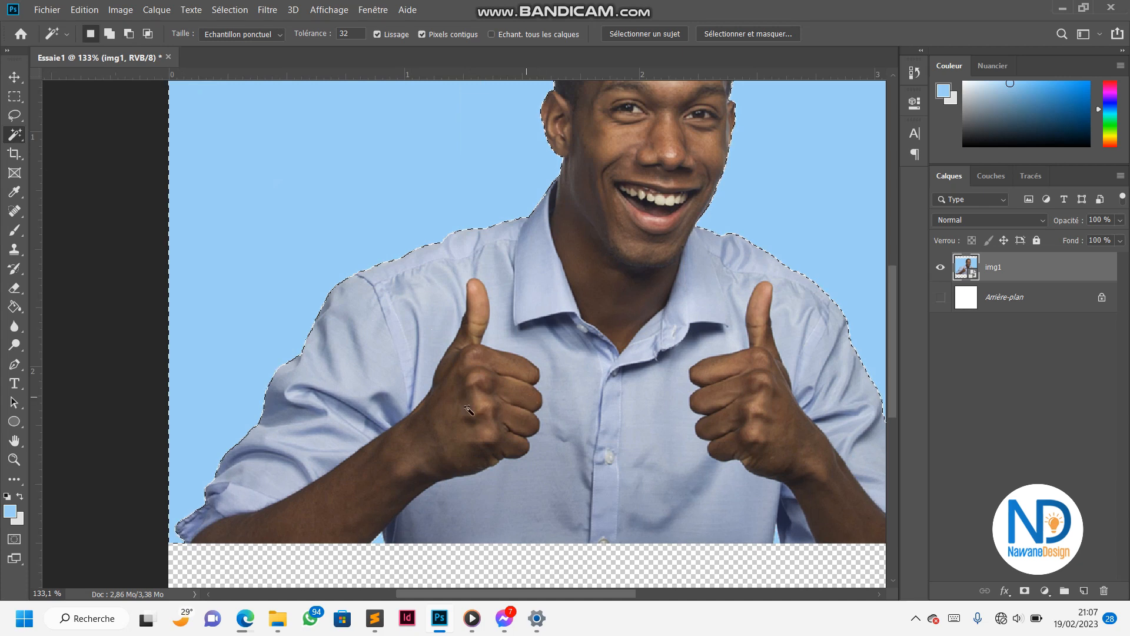
scroll(391, 471, up, 3)
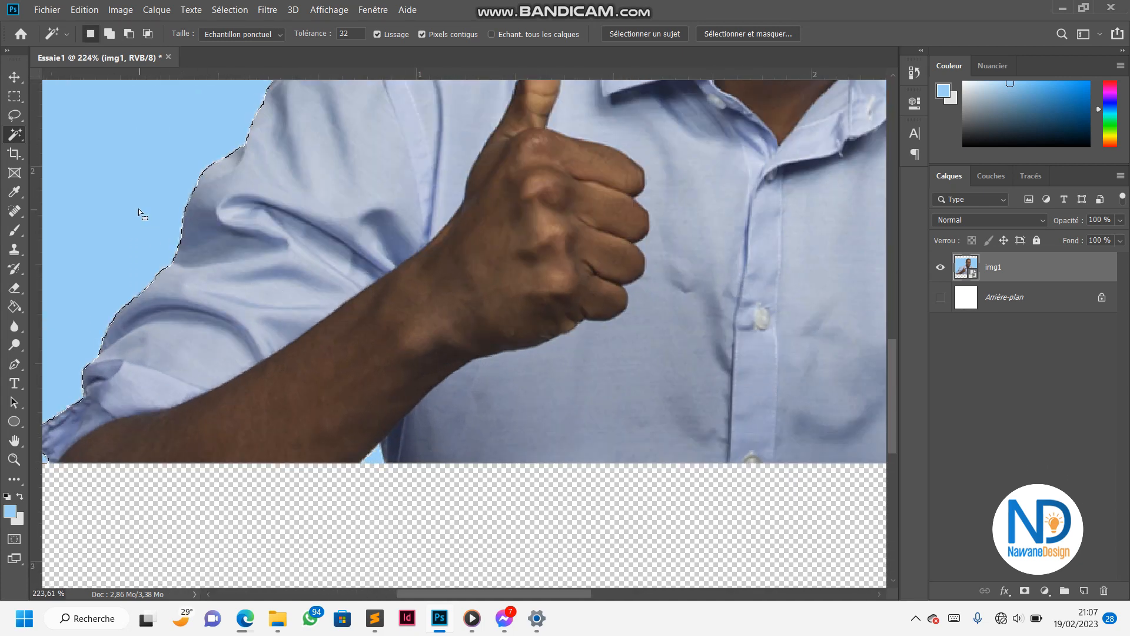
scroll(230, 332, down, 5)
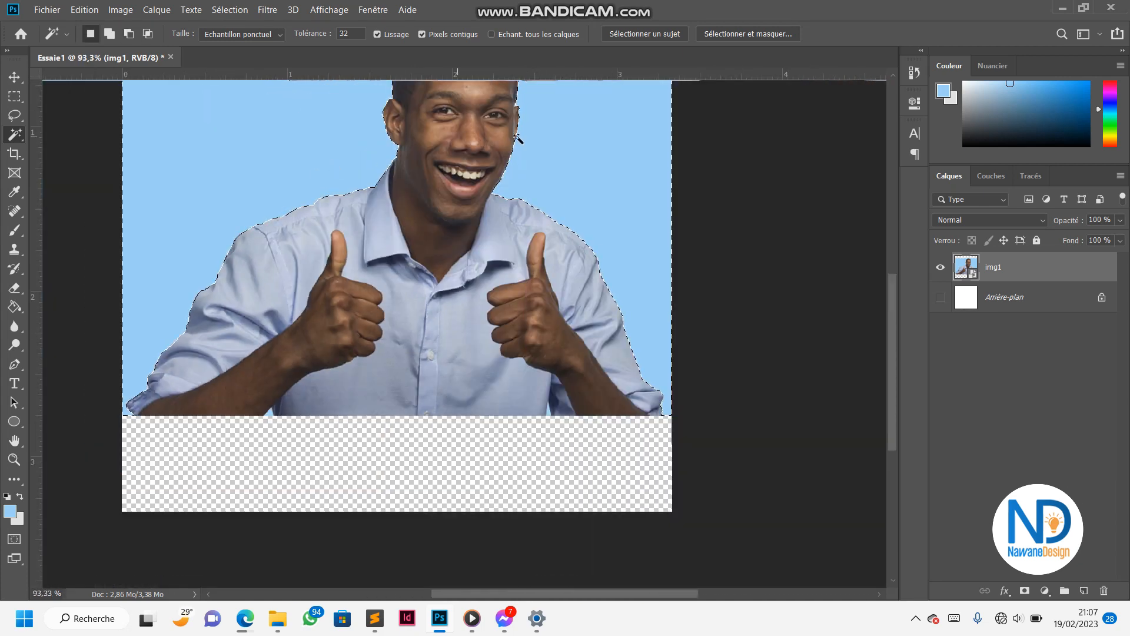
Switch the Magic Wand to add-to-selection mode and add the blue gap between the shirt and the forearm on the photo's left side
scroll(265, 424, up, 5)
scroll(269, 413, up, 1)
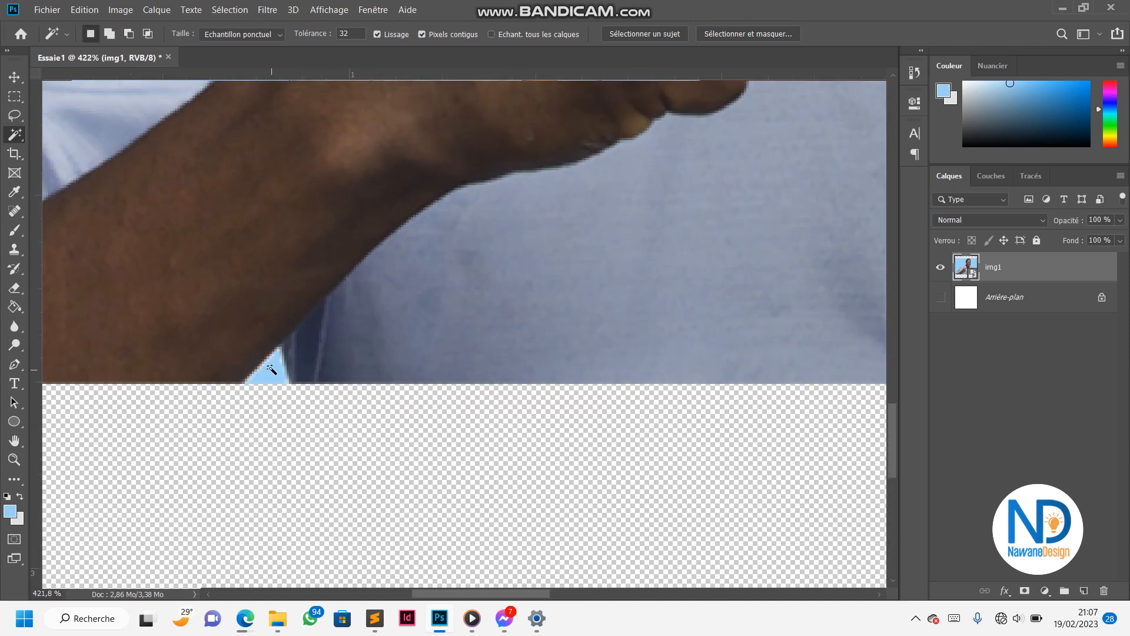
scroll(209, 406, down, 4)
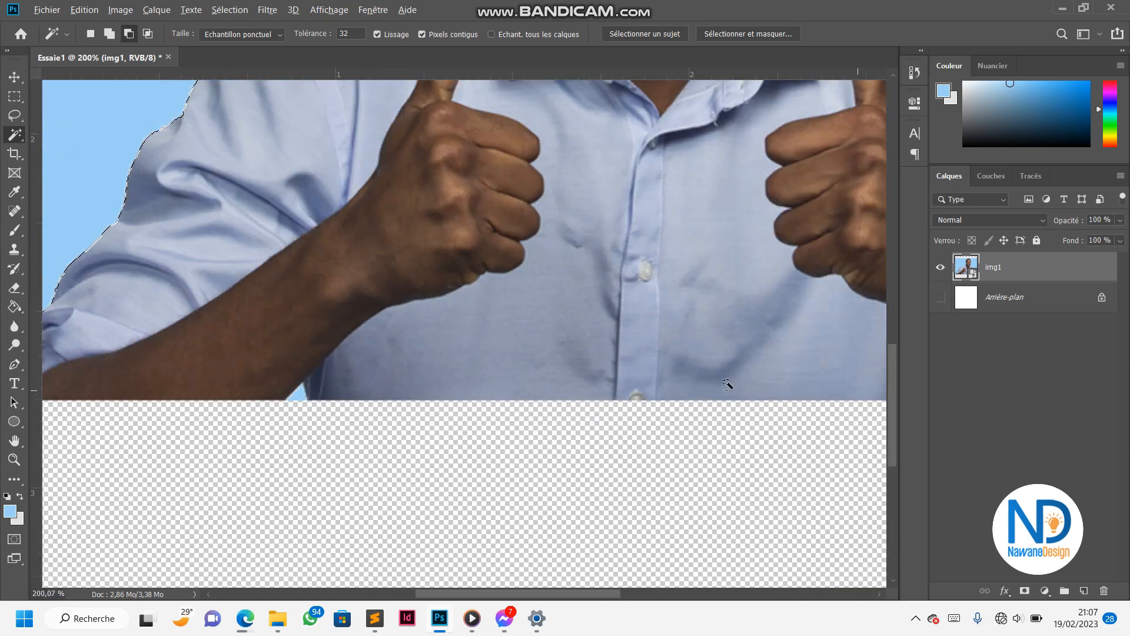
scroll(828, 398, up, 2)
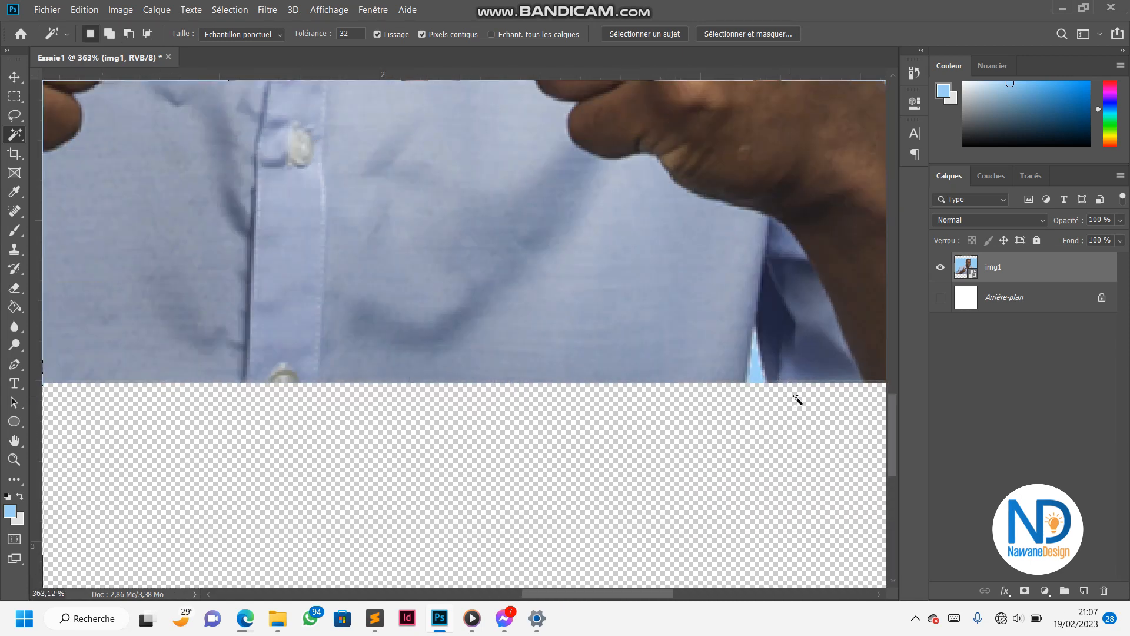
scroll(786, 393, down, 1)
scroll(406, 387, down, 2)
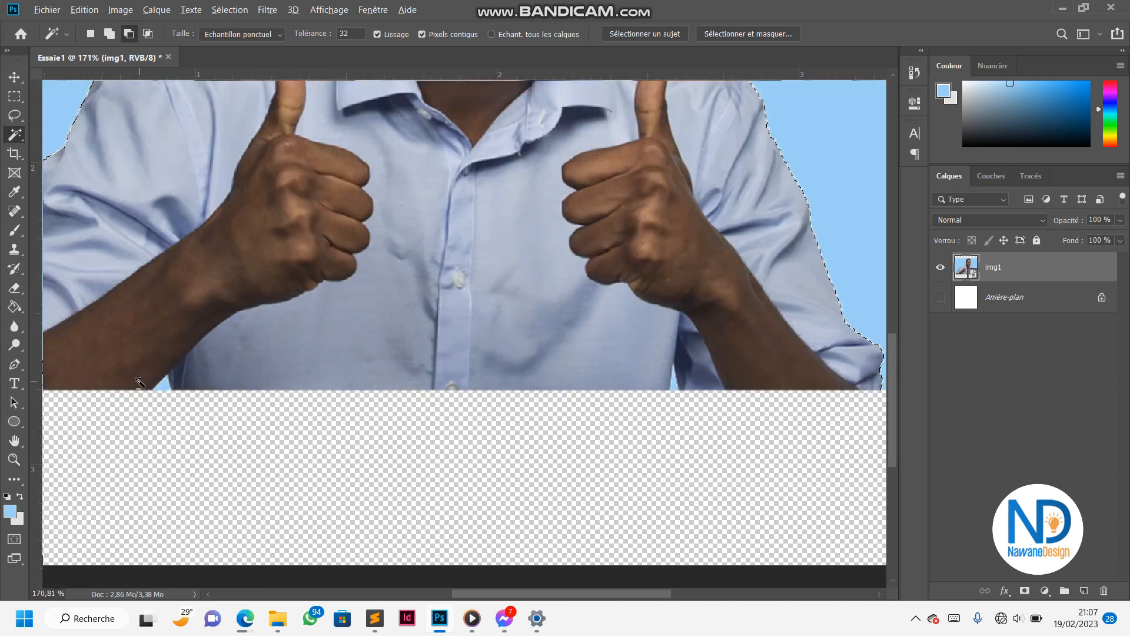
scroll(268, 276, up, 3)
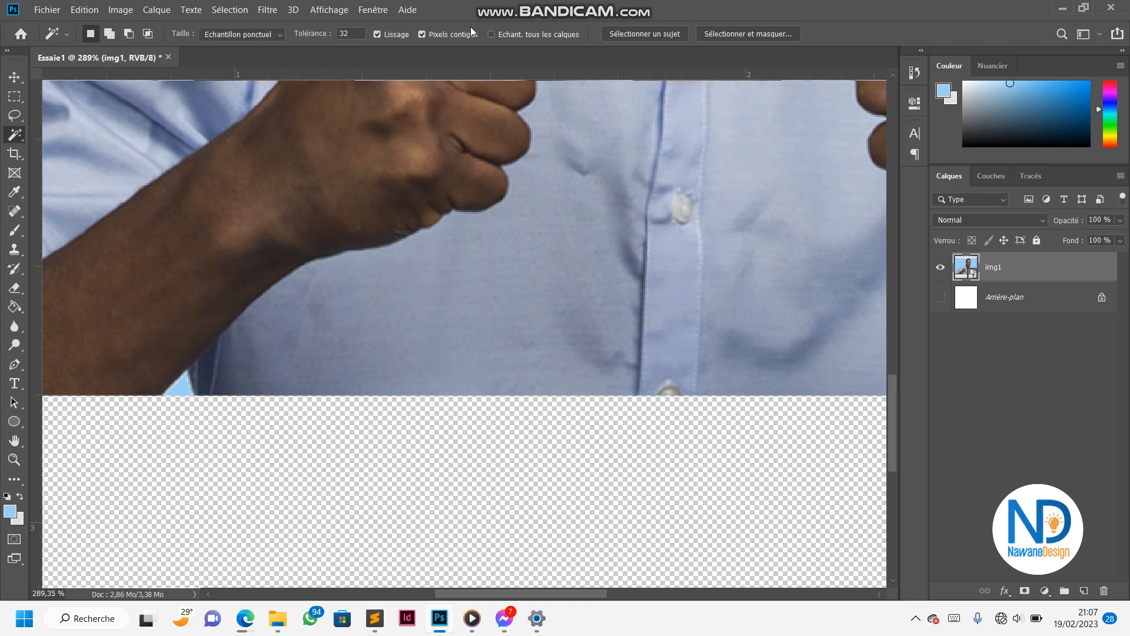
click(110, 33)
scroll(283, 347, down, 5)
scroll(432, 331, down, 2)
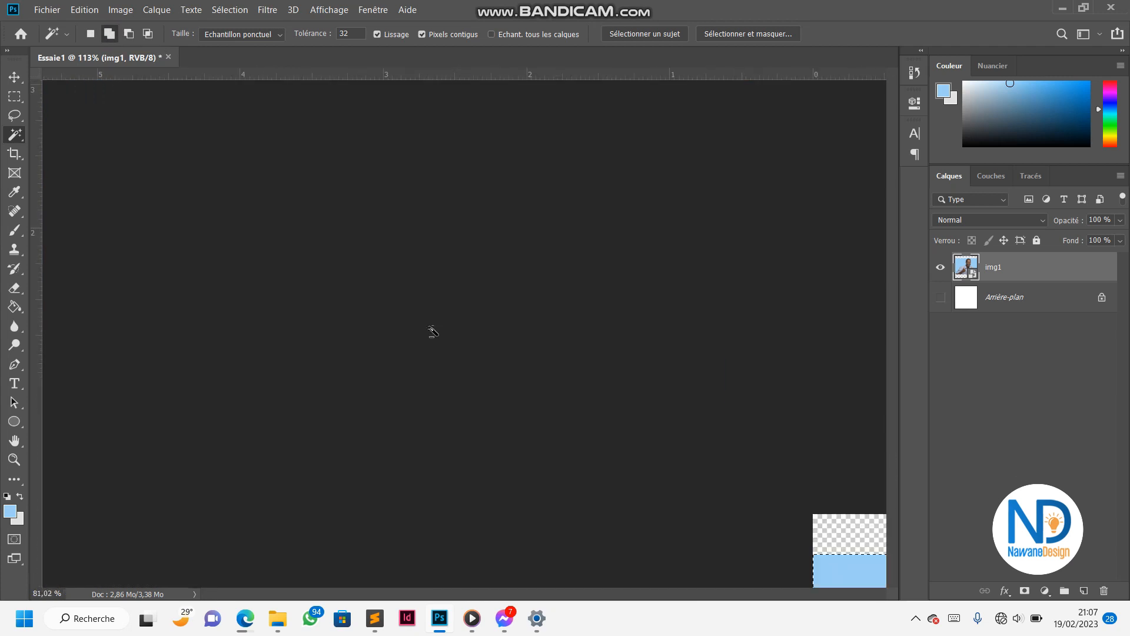
scroll(383, 494, up, 6)
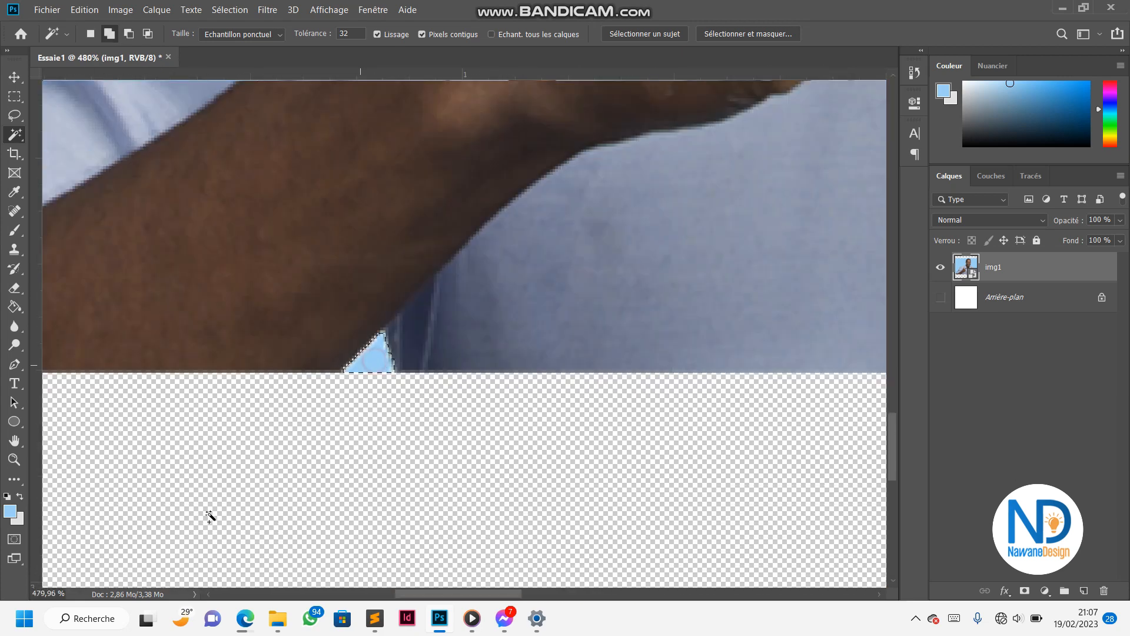
Add the narrow blue gap between the shirt and the sleeve on the photo's right side to the selection
scroll(270, 485, down, 10)
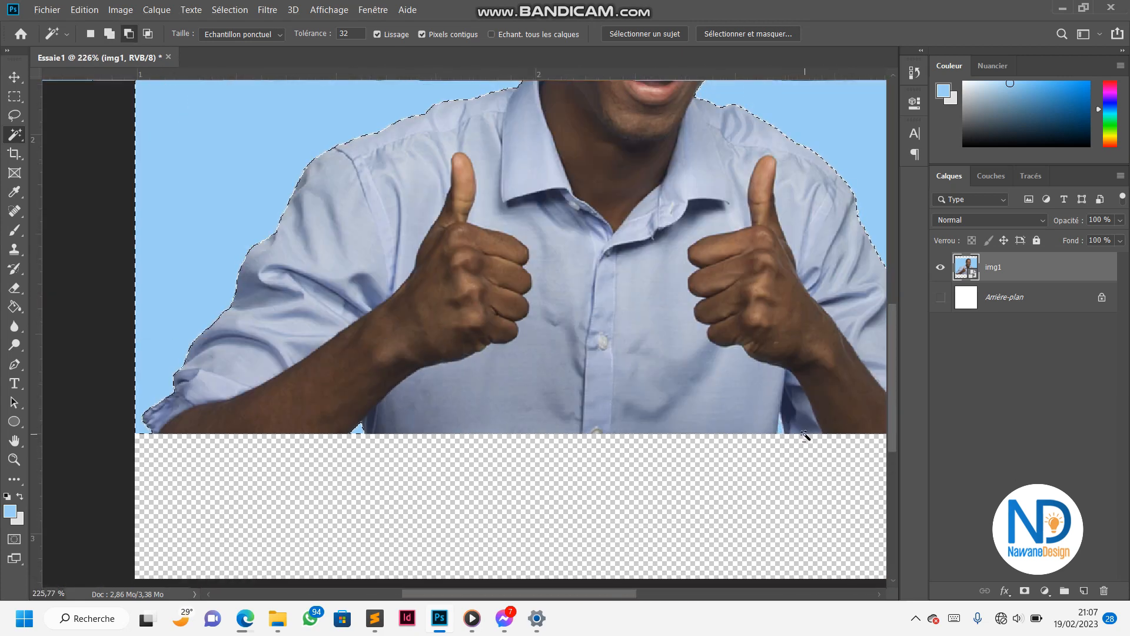
scroll(805, 435, up, 10)
click(747, 433)
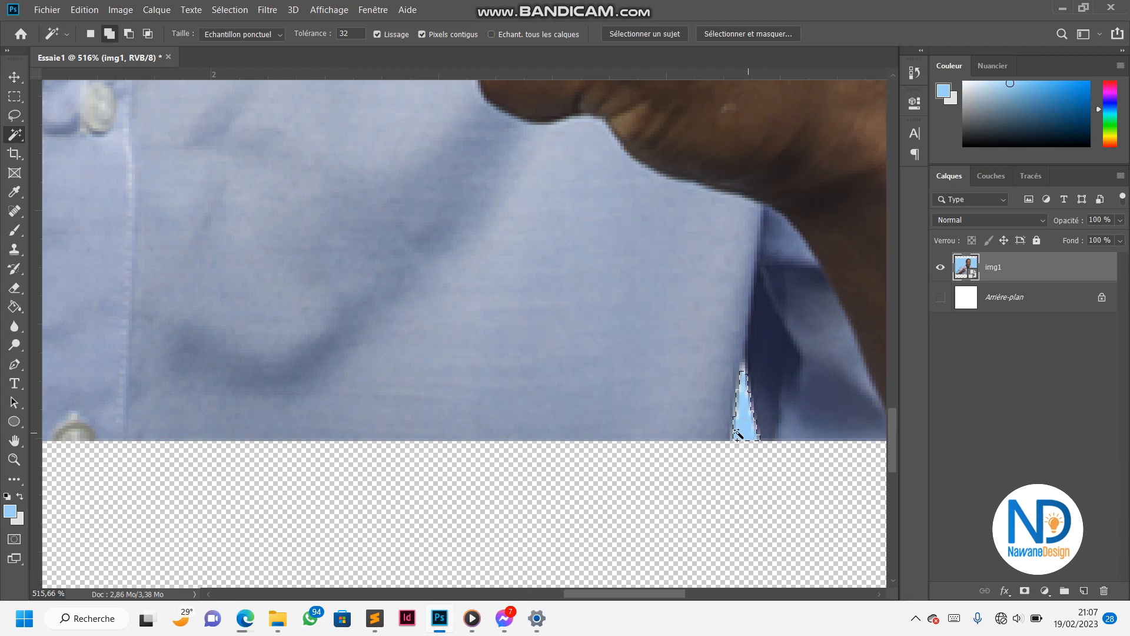
Check the complete background selection around the man, including both gaps beside the arms, at different magnifications
scroll(744, 433, down, 7)
scroll(681, 426, down, 4)
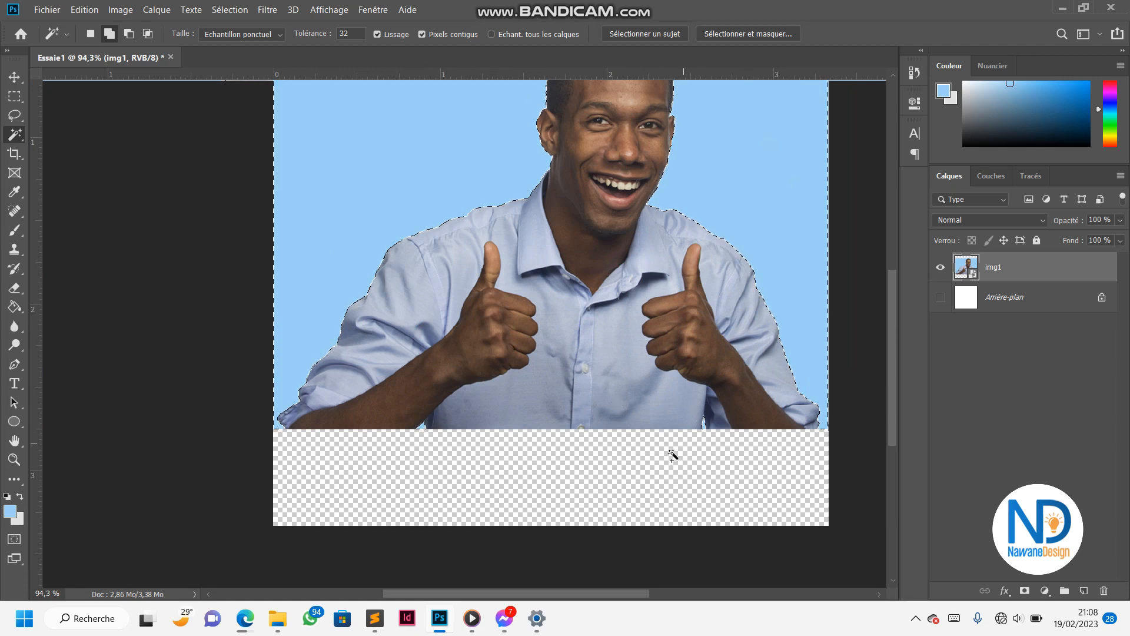
scroll(528, 404, down, 2)
scroll(532, 309, up, 2)
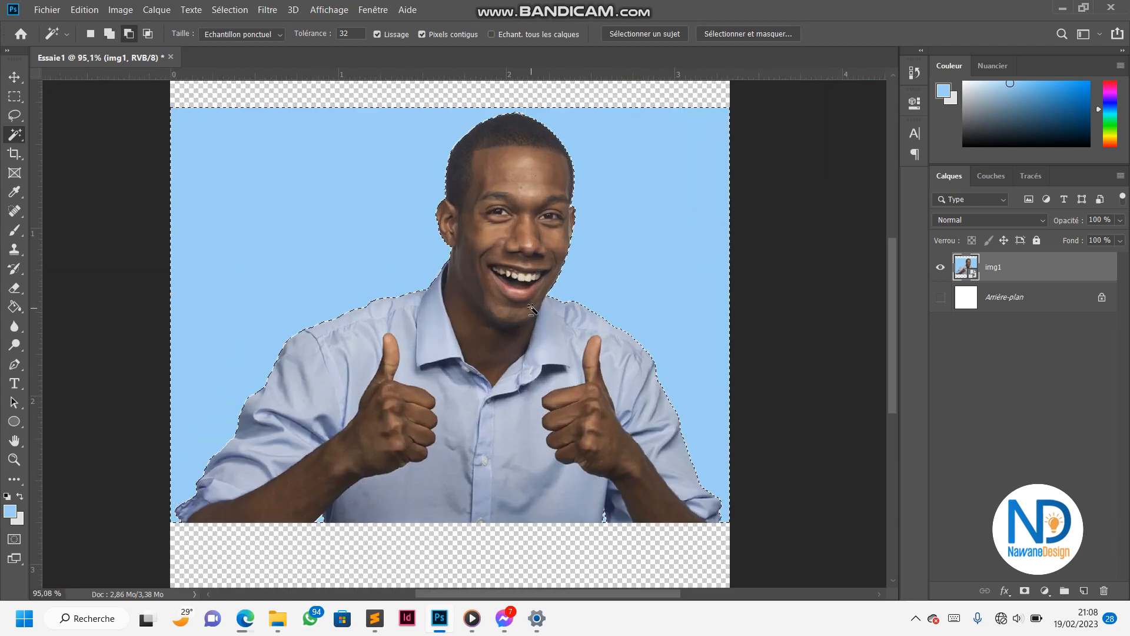
scroll(532, 308, down, 1)
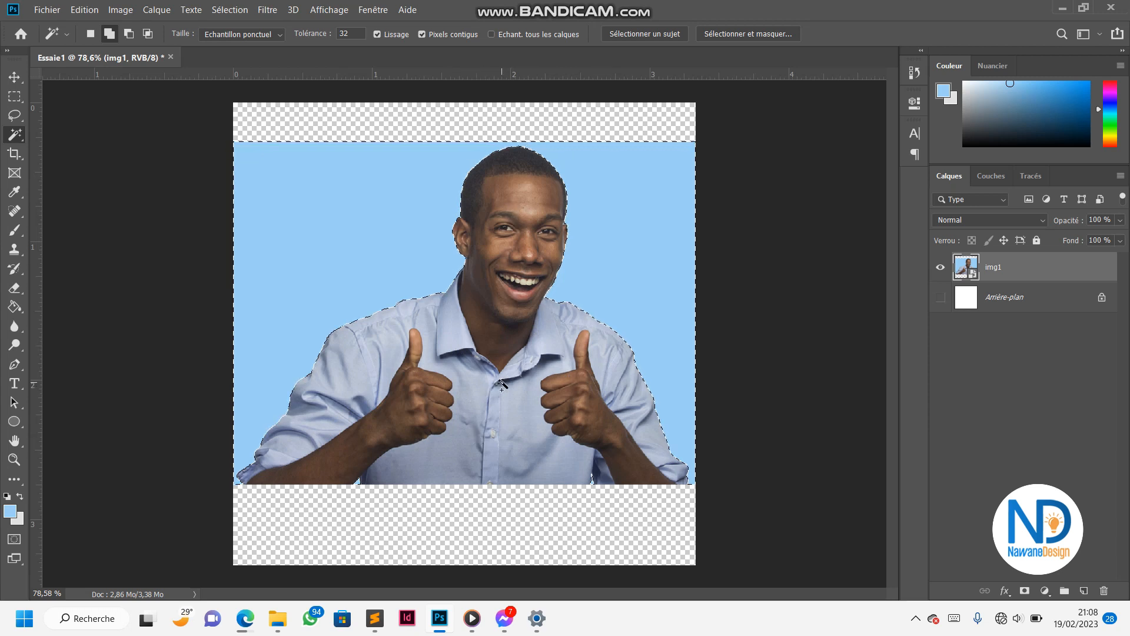
alt+scroll(501, 383, down, 2)
alt+scroll(502, 383, up, 4)
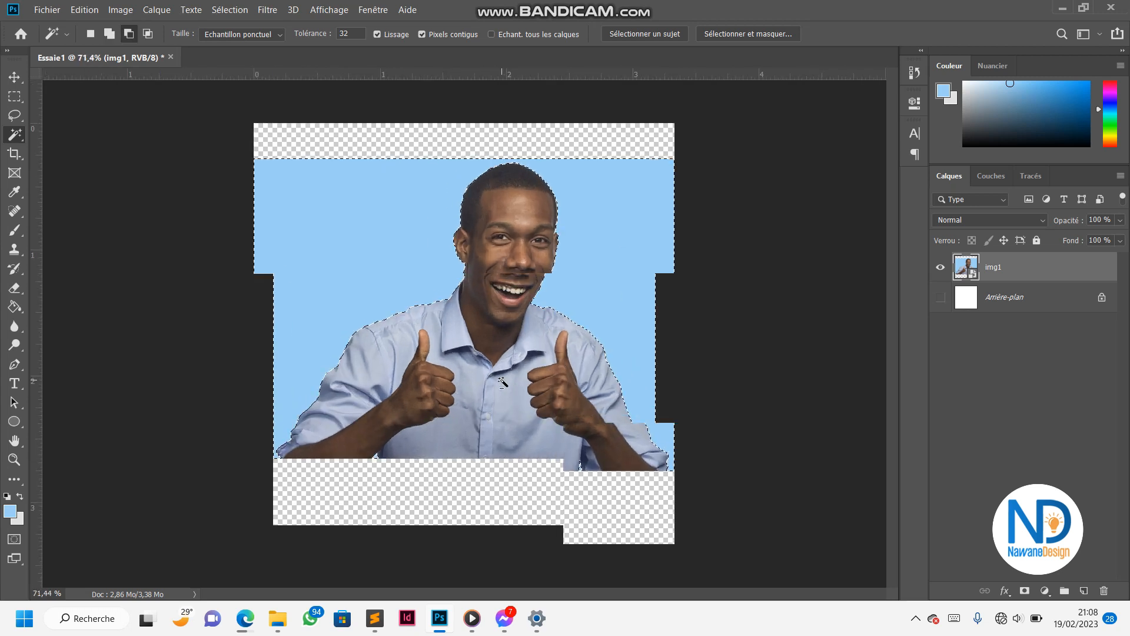
key(shift)
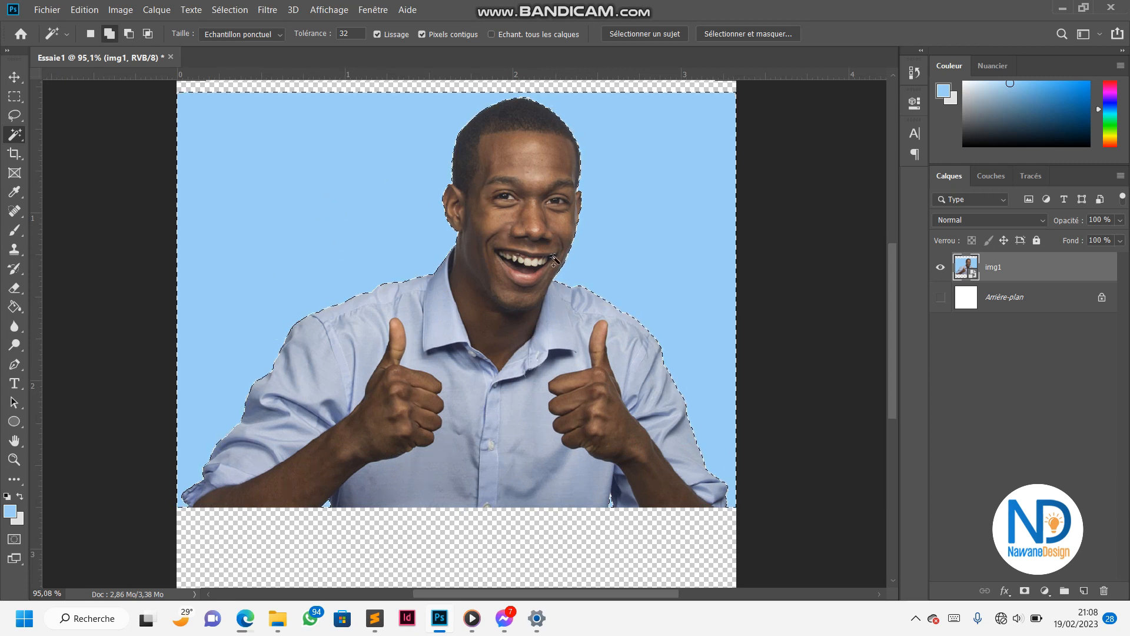
alt+scroll(506, 268, down, 1)
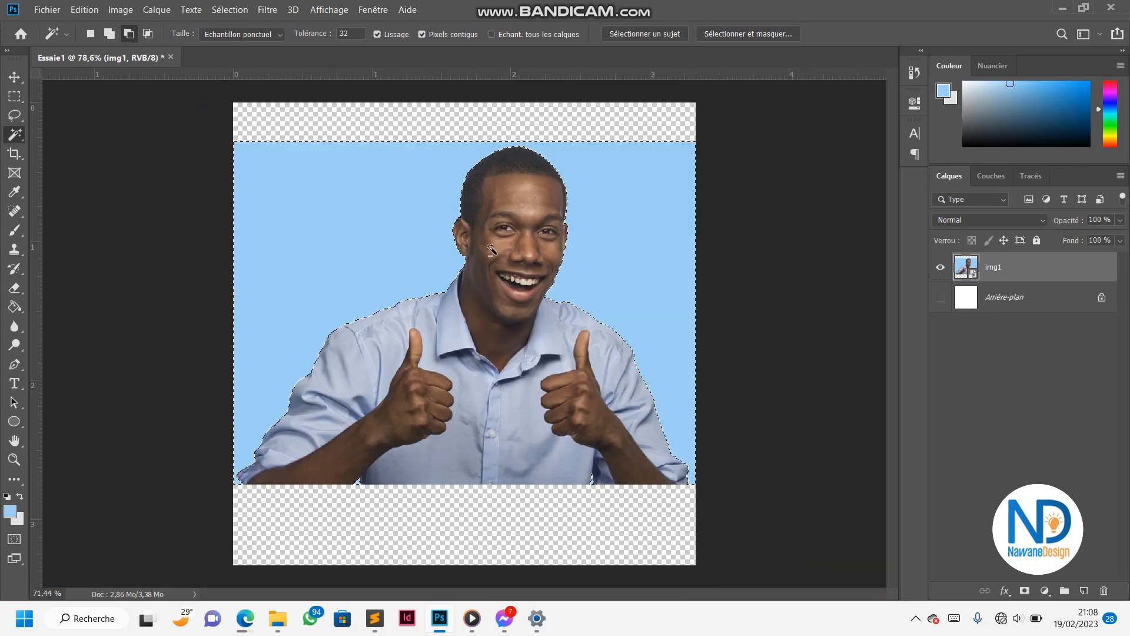
alt+scroll(516, 219, down, 1)
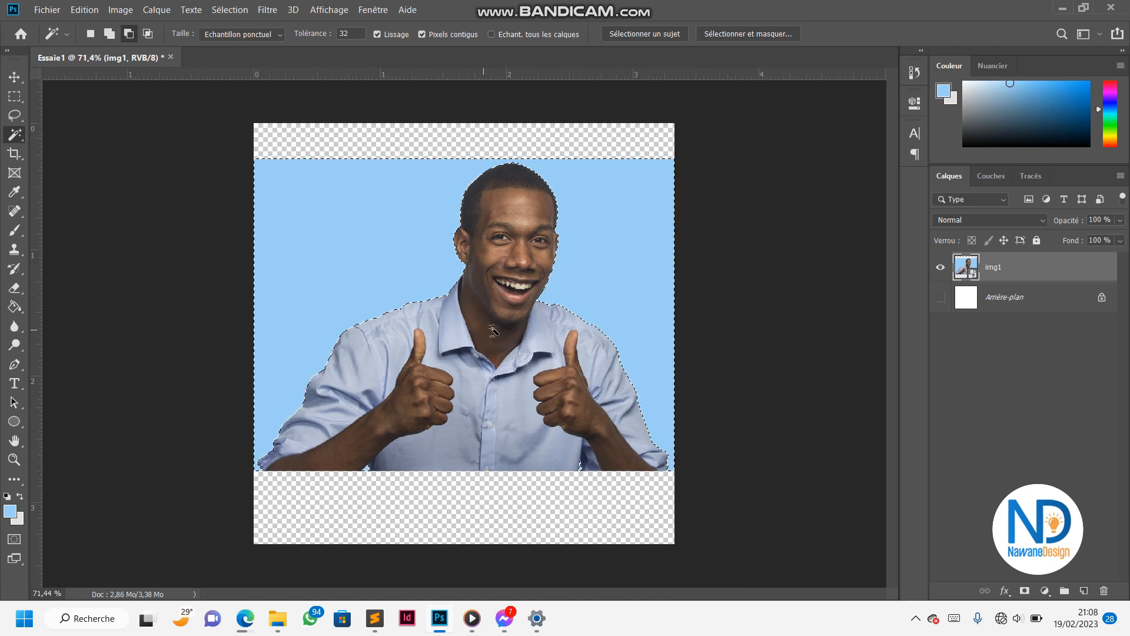
alt+scroll(452, 311, up, 3)
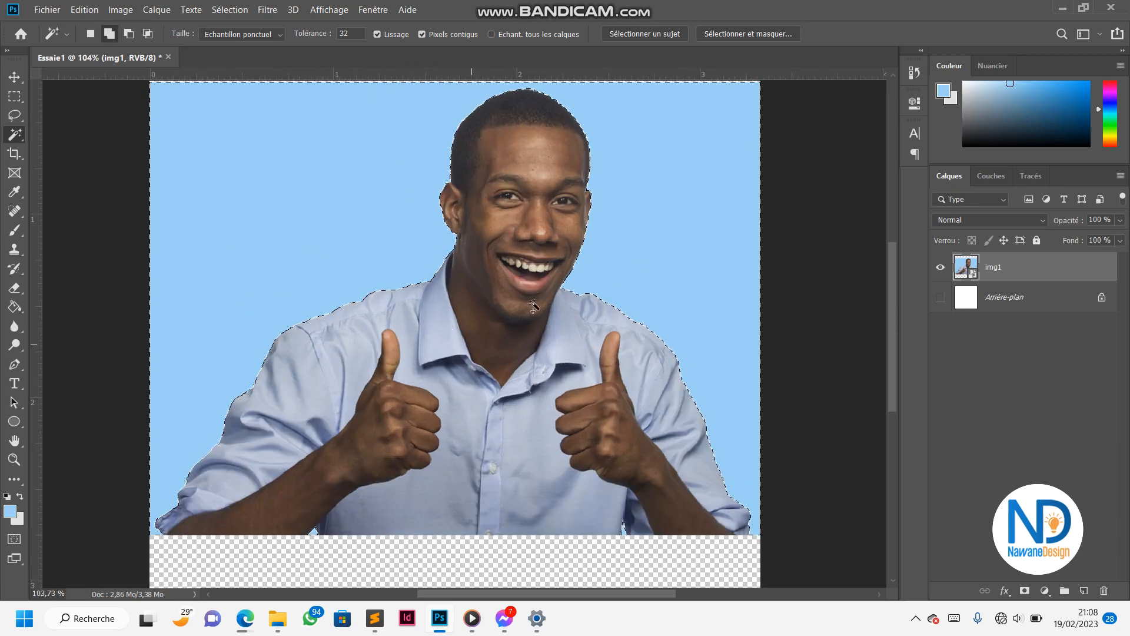
Invert the selection (Intervertir) to switch from the blue background to the man, and check its outline
scroll(518, 297, down, 2)
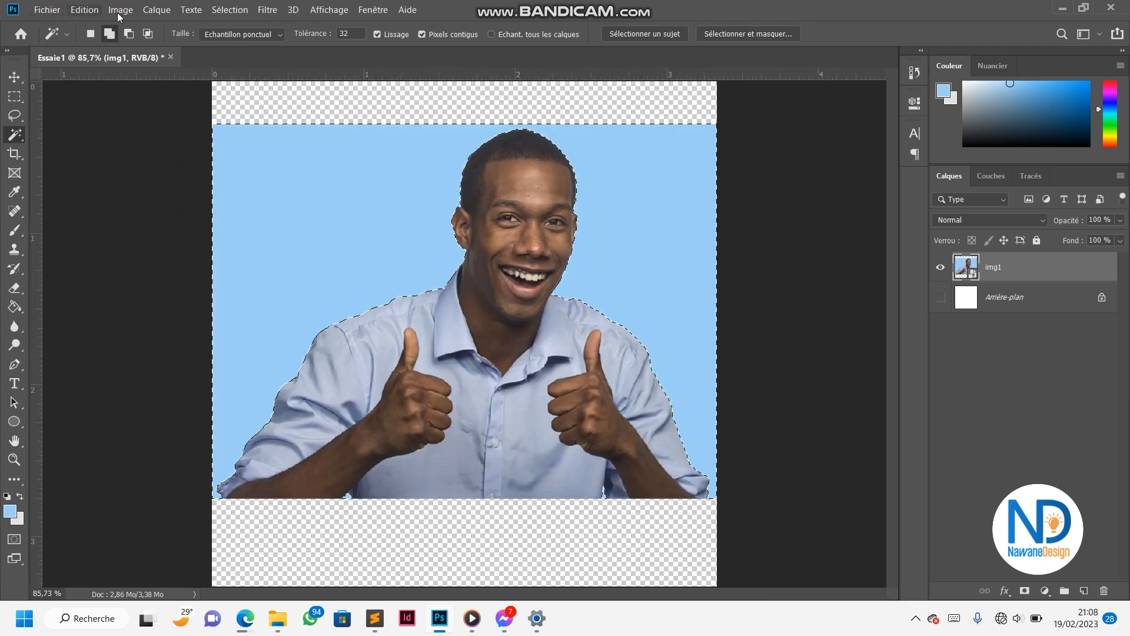
click(242, 9)
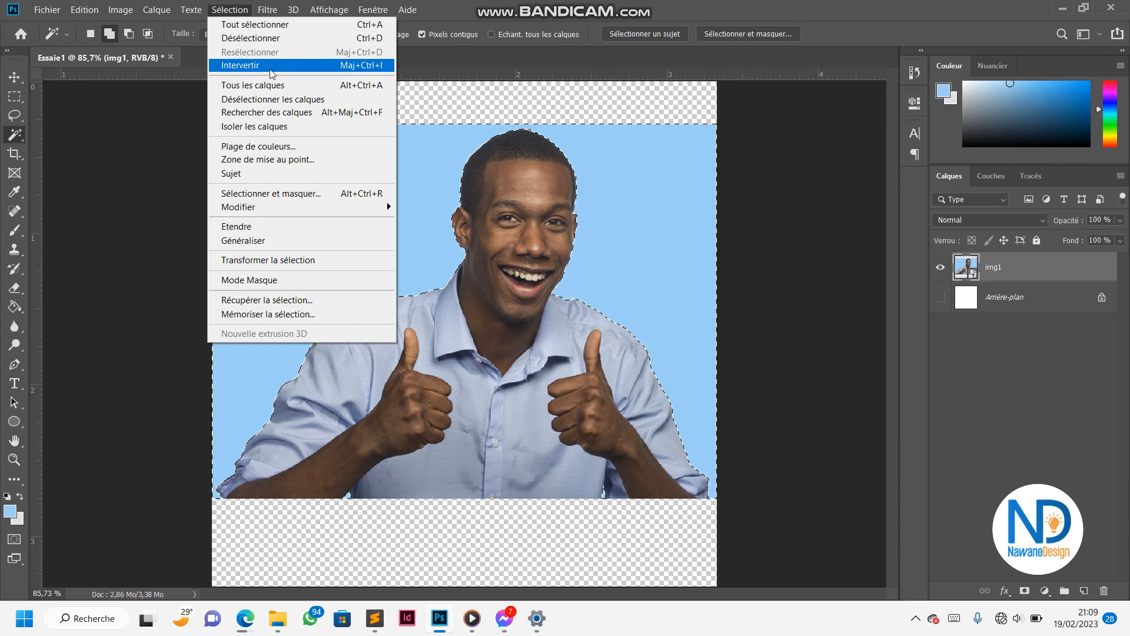
click(350, 65)
scroll(486, 254, down, 2)
scroll(486, 254, up, 3)
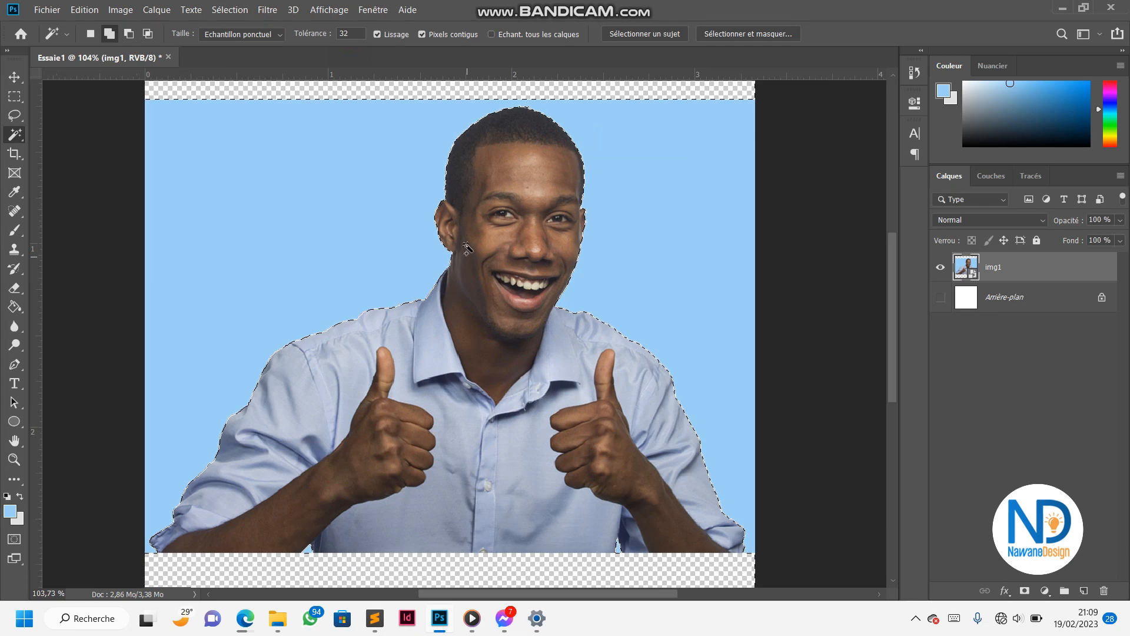
scroll(467, 248, up, 1)
scroll(442, 254, down, 2)
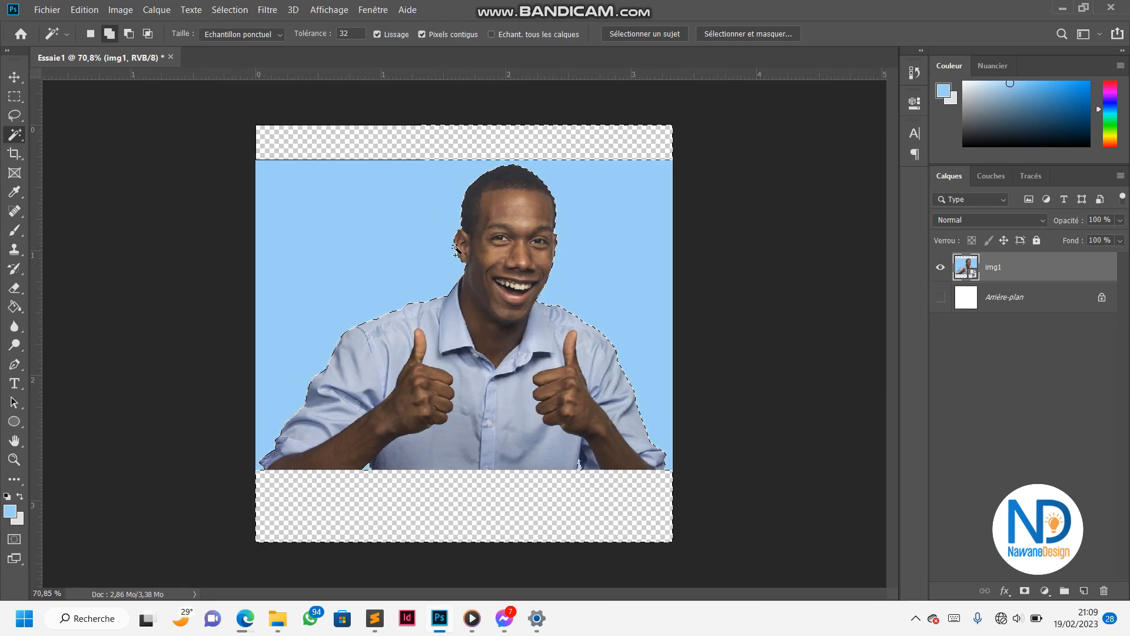
scroll(442, 207, up, 3)
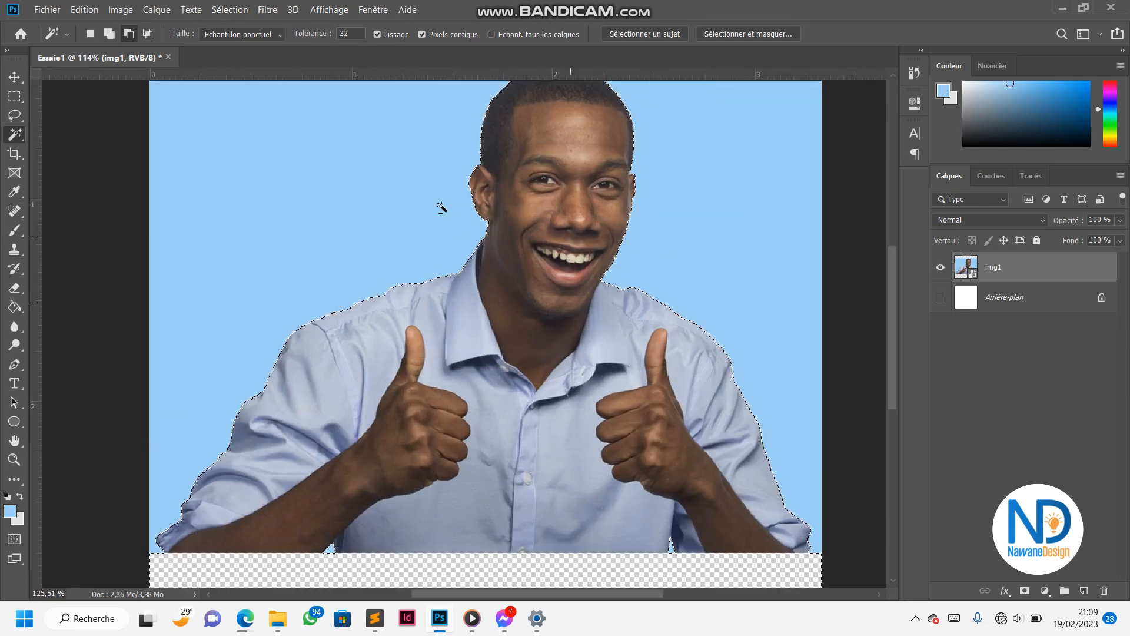
scroll(491, 235, down, 3)
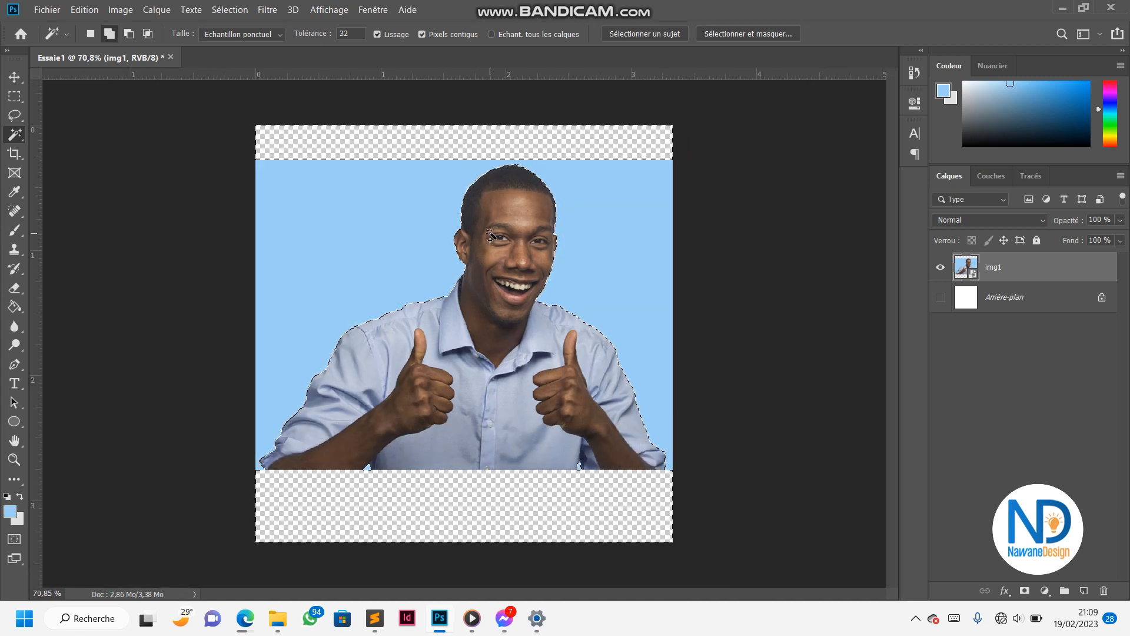
right_click(513, 229)
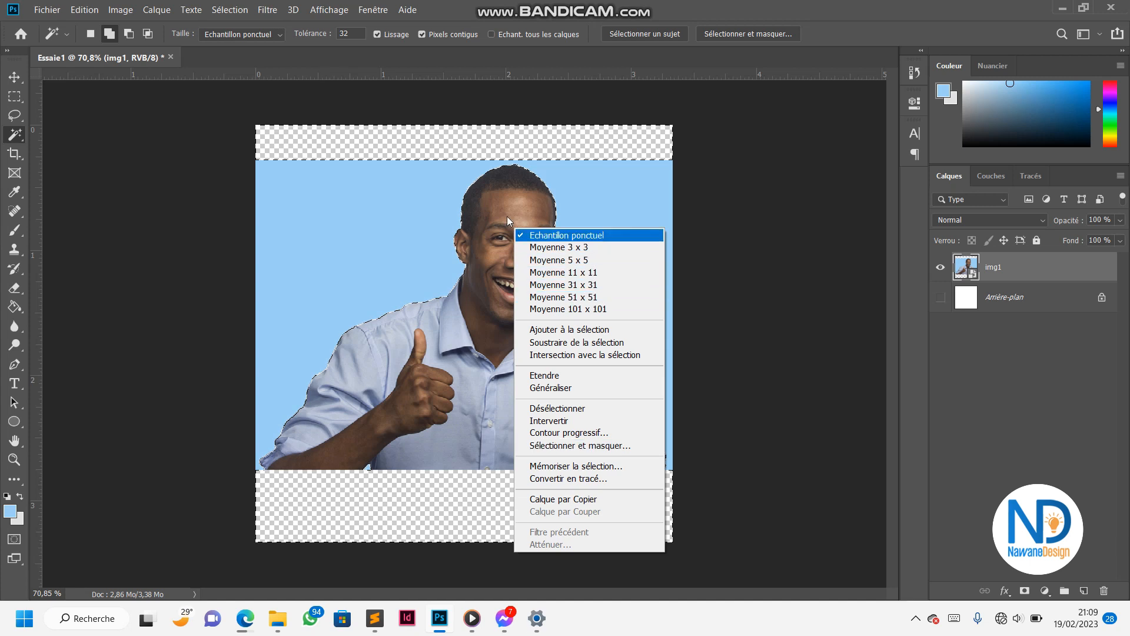
click(1025, 267)
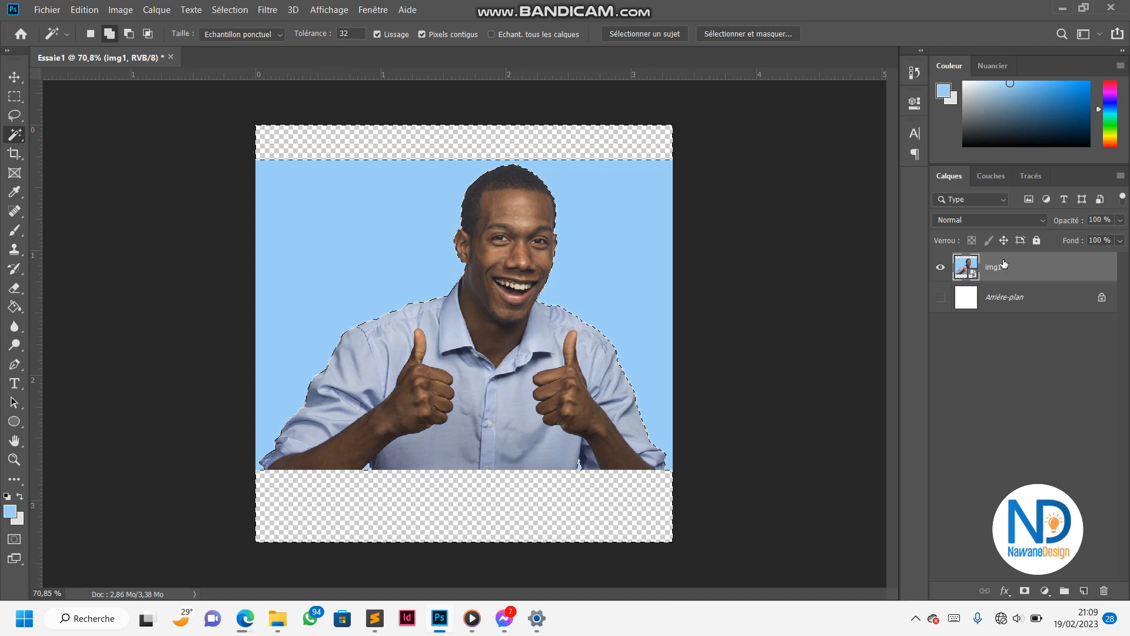
click(1006, 290)
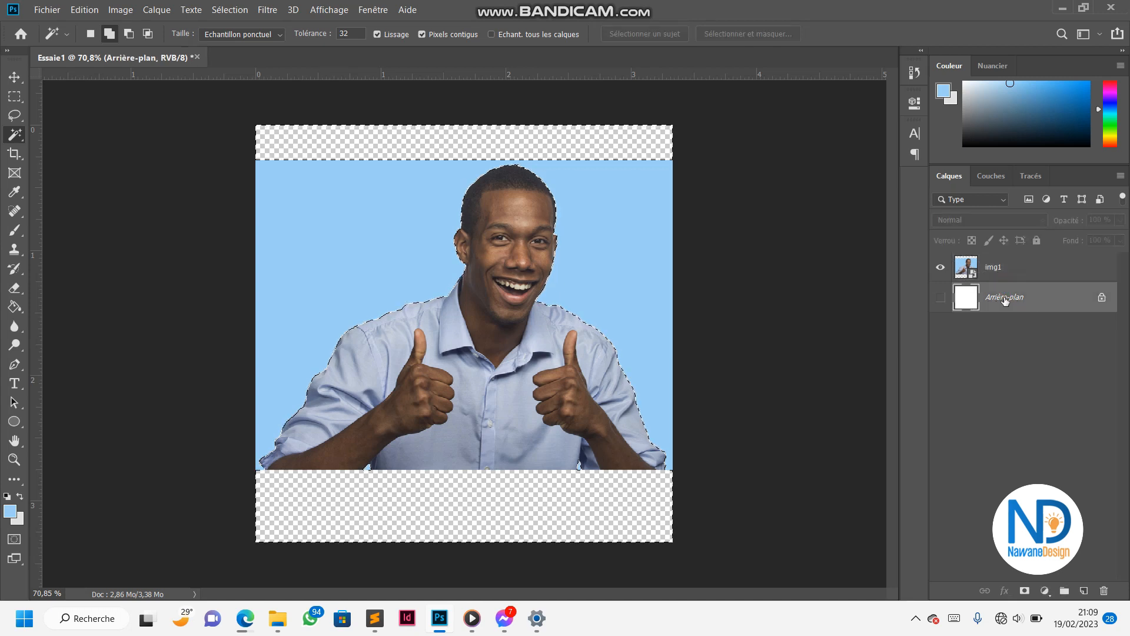
click(999, 269)
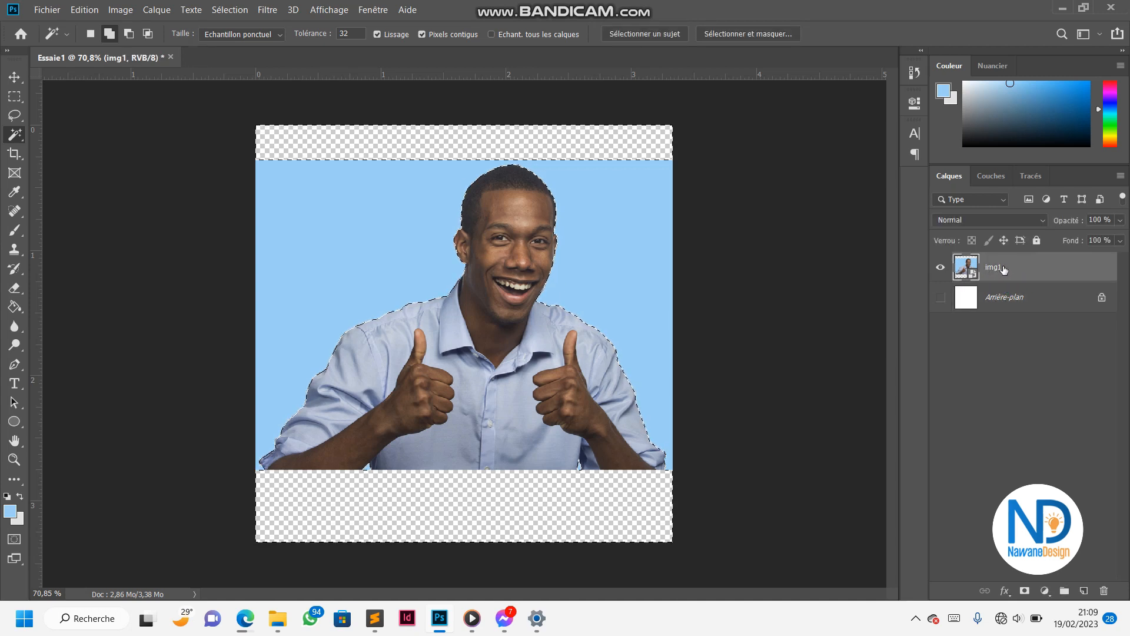
Copy the selected man from the img1 layer onto a new layer with Calque par Copier
scroll(494, 300, up, 3)
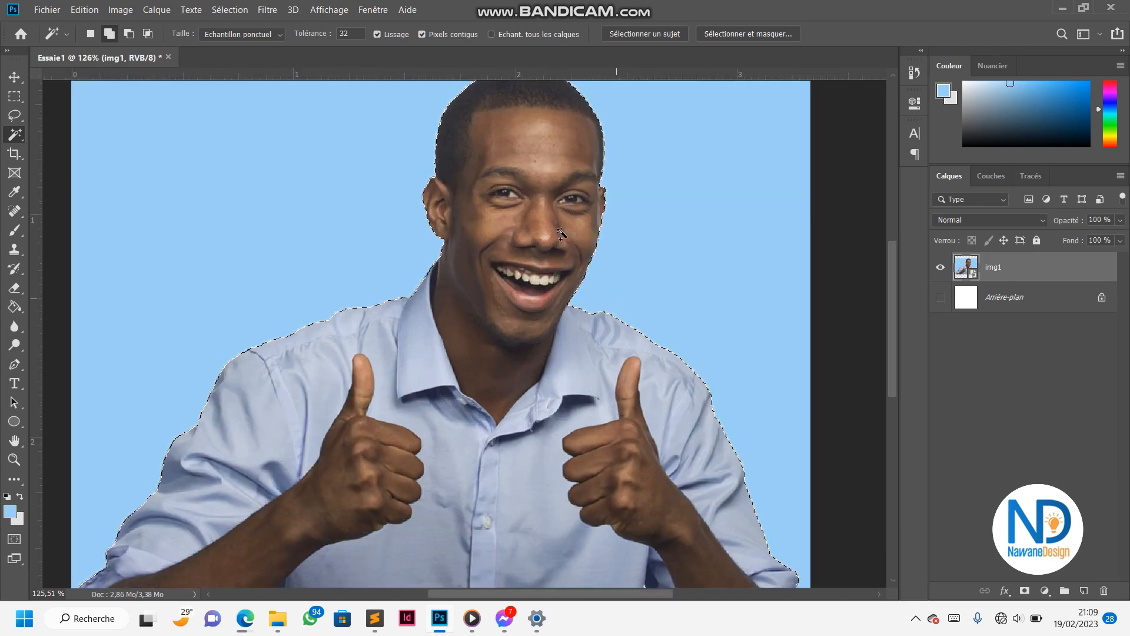
scroll(463, 248, down, 2)
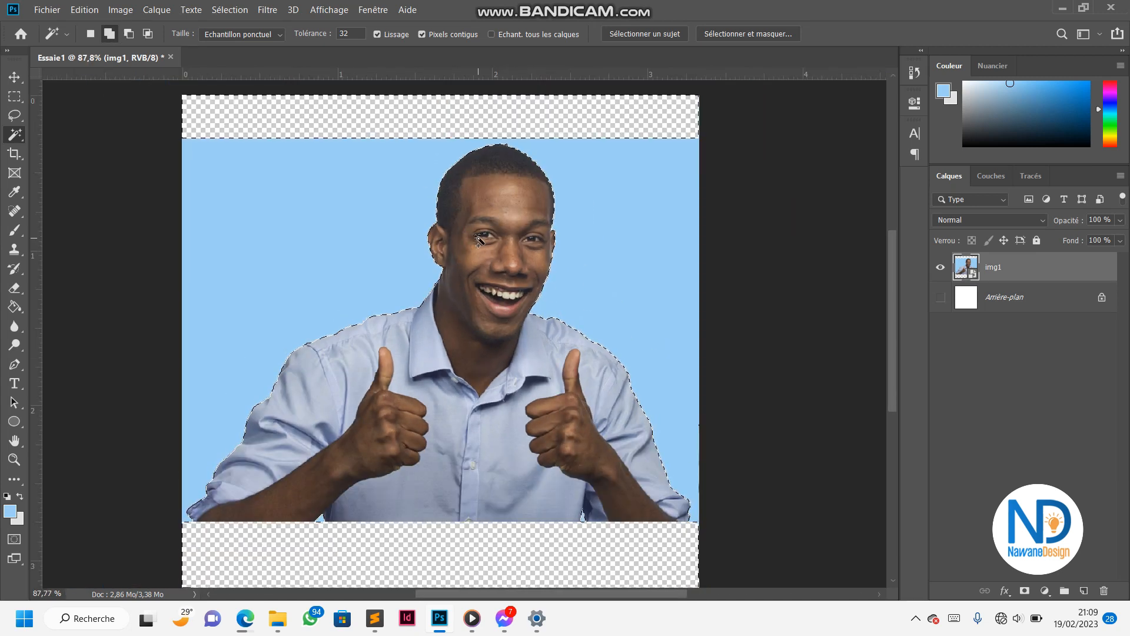
right_click(490, 216)
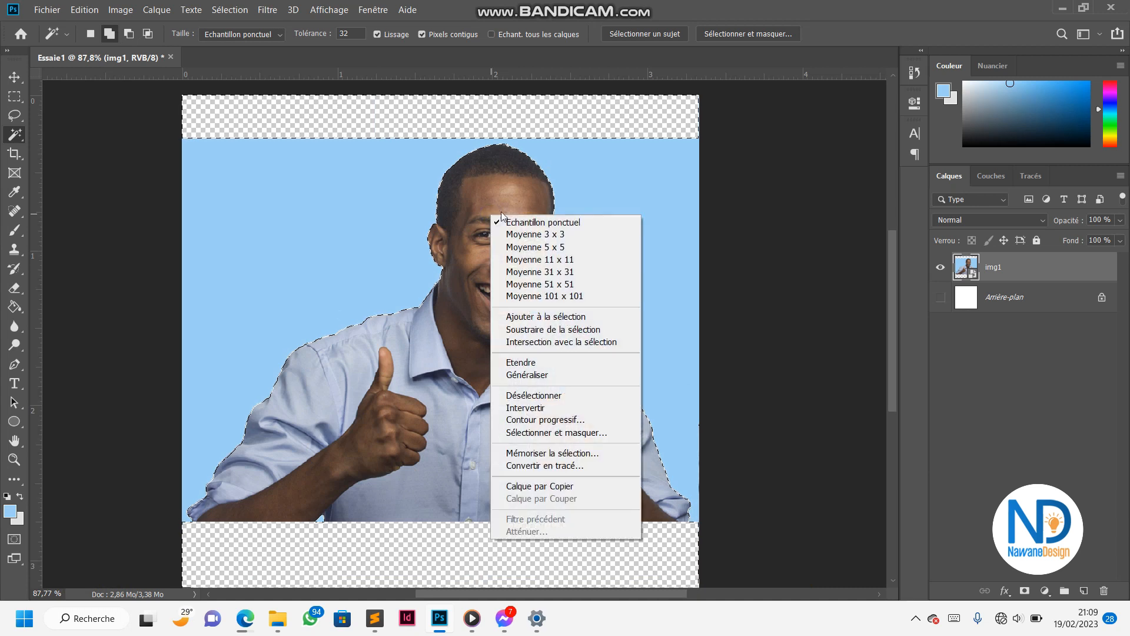
click(554, 487)
scroll(451, 311, down, 4)
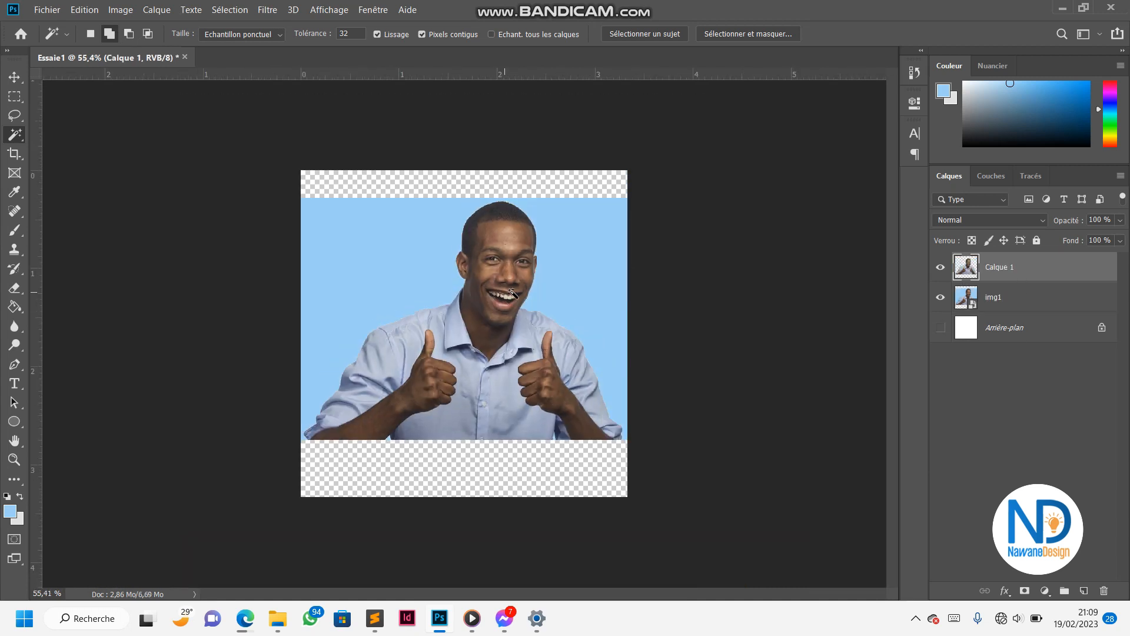
scroll(469, 323, up, 4)
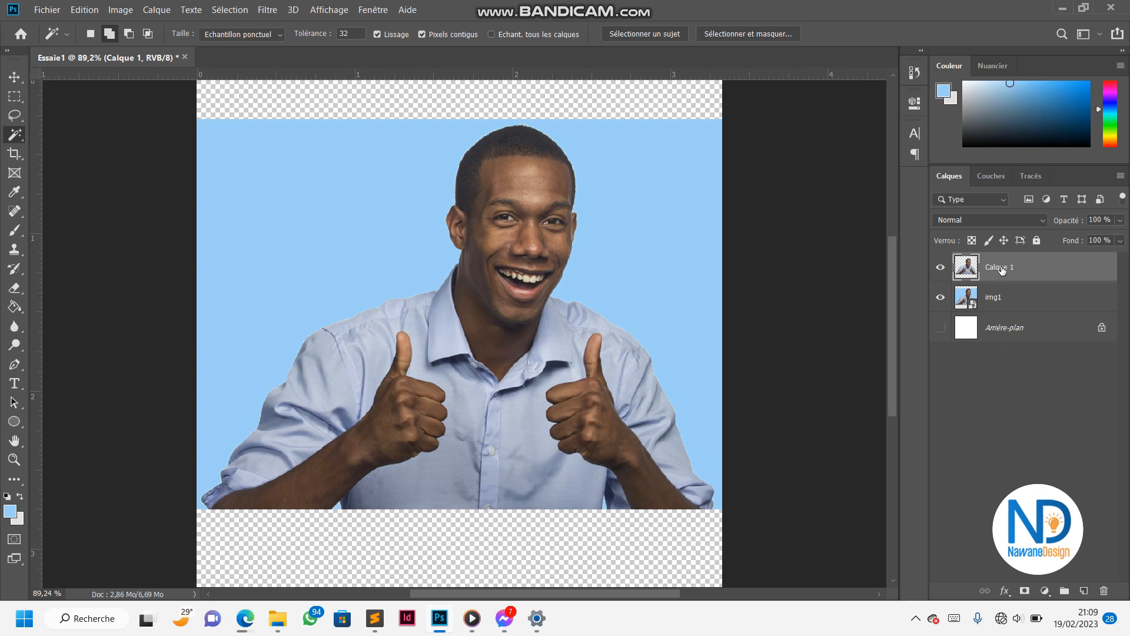
Make Calque 1 the active layer and hide the img1 layer so only the cut-out man is shown
click(1004, 331)
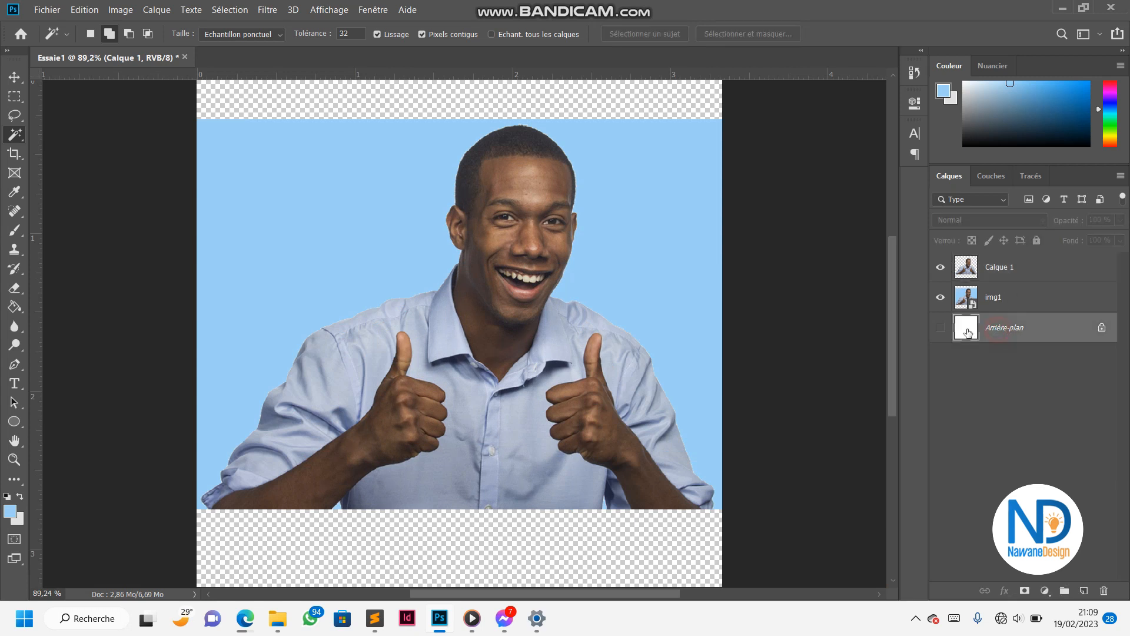
click(1014, 297)
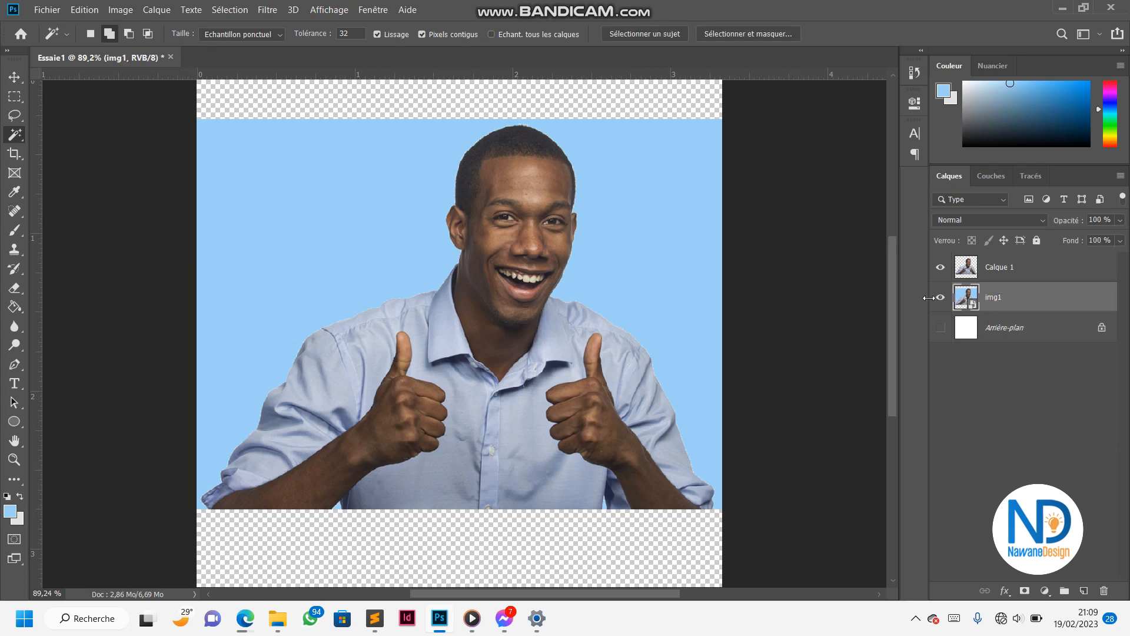
click(1015, 275)
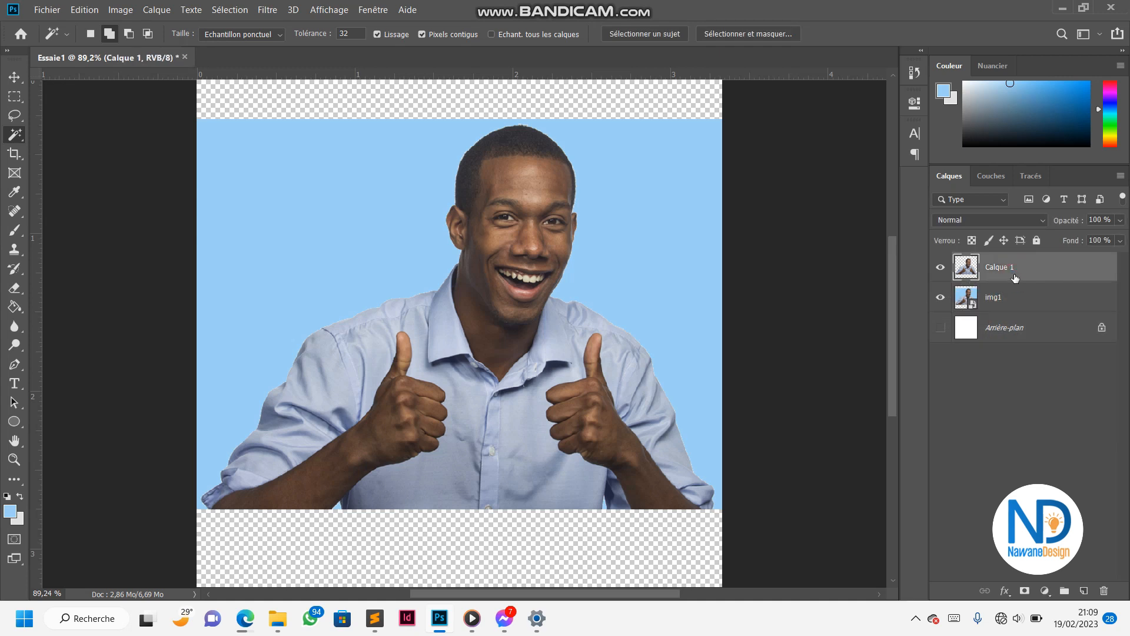
click(940, 297)
key(ctrl+0)
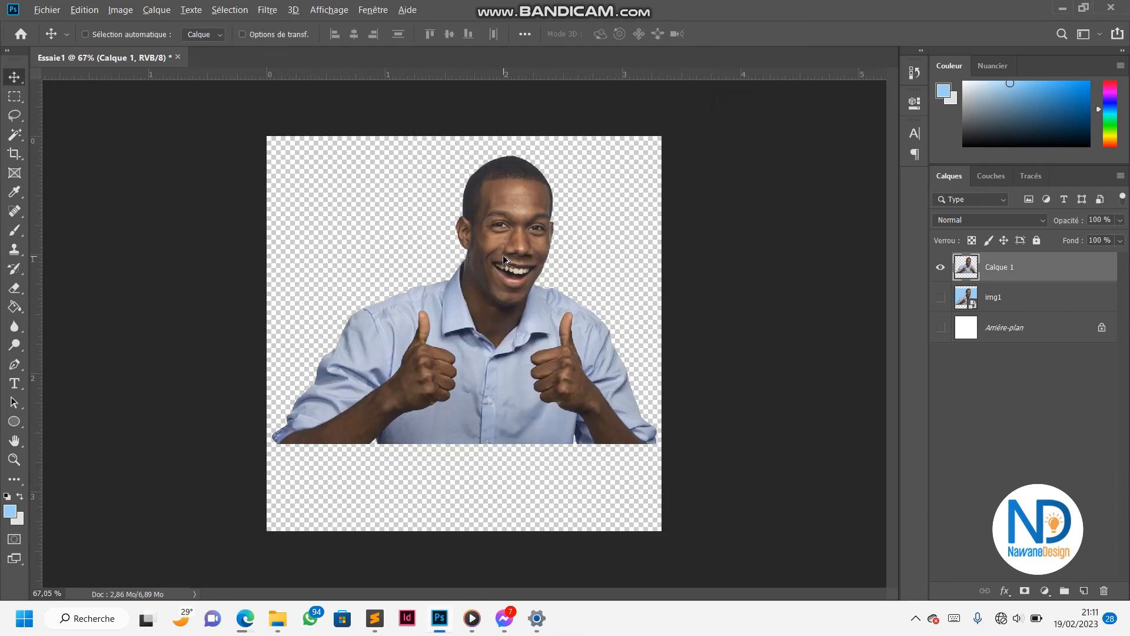
Move the cut-out man on Calque 1 slightly lower on the canvas with the Move tool
scroll(502, 256, up, 5)
scroll(504, 255, down, 5)
drag(520, 203, 534, 222)
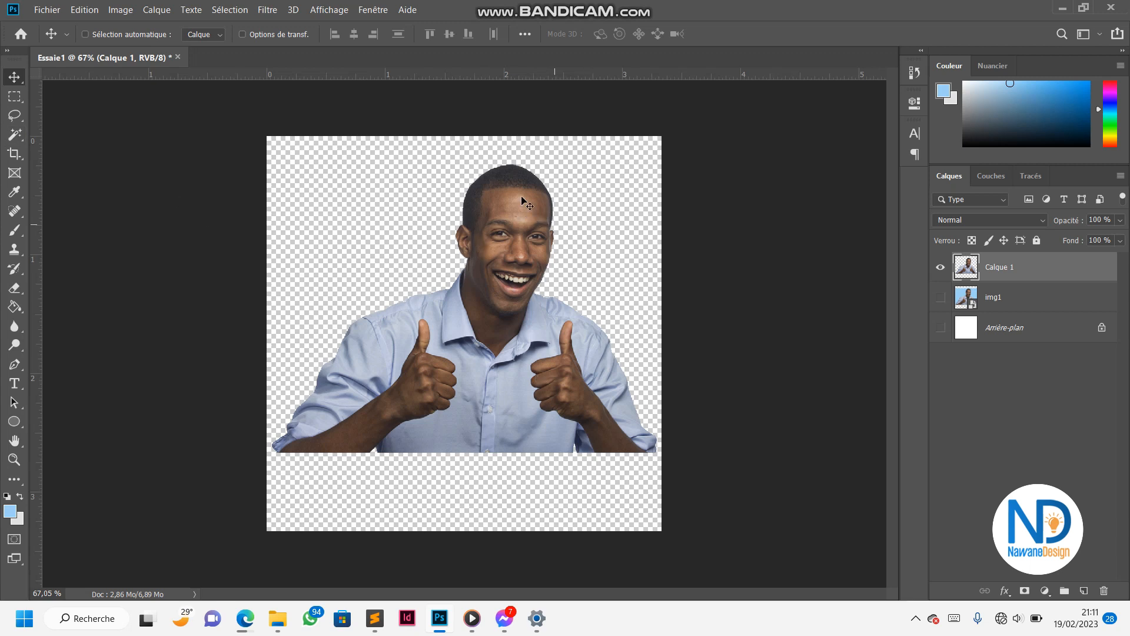
mouse_move(511, 243)
mouse_down()
mouse_move(515, 267)
mouse_move(507, 255)
mouse_up()
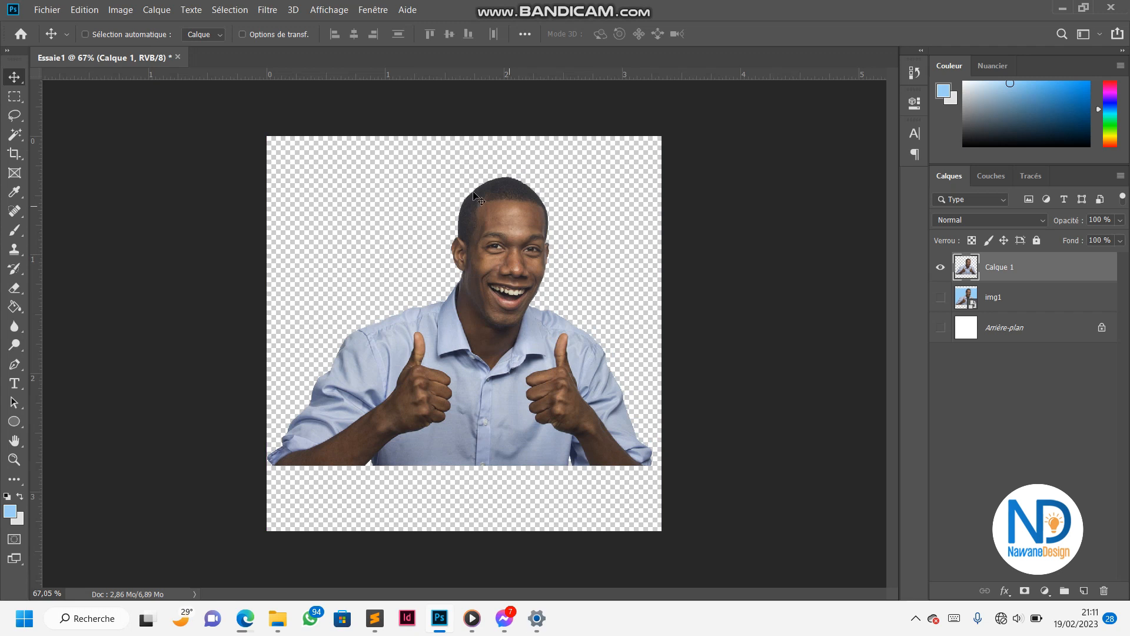
Shift the cut-out man slightly to the right to centre him across the canvas width
scroll(533, 267, up, 3)
scroll(540, 266, down, 2)
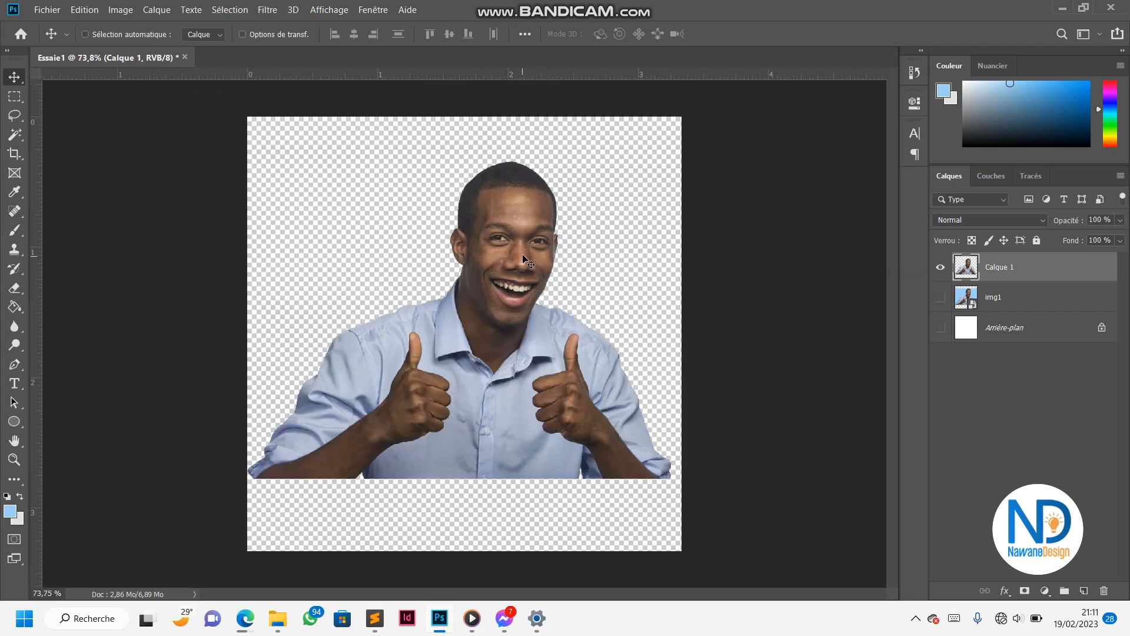
scroll(399, 290, down, 1)
scroll(481, 394, down, 1)
scroll(481, 395, up, 2)
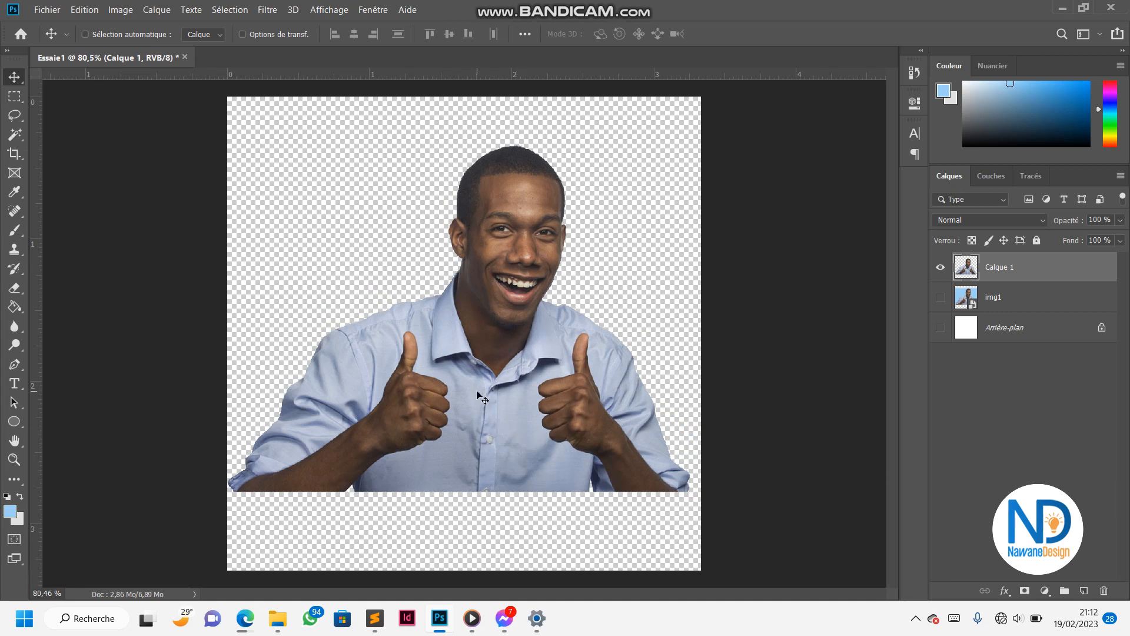
click(483, 352)
drag(484, 351, 486, 356)
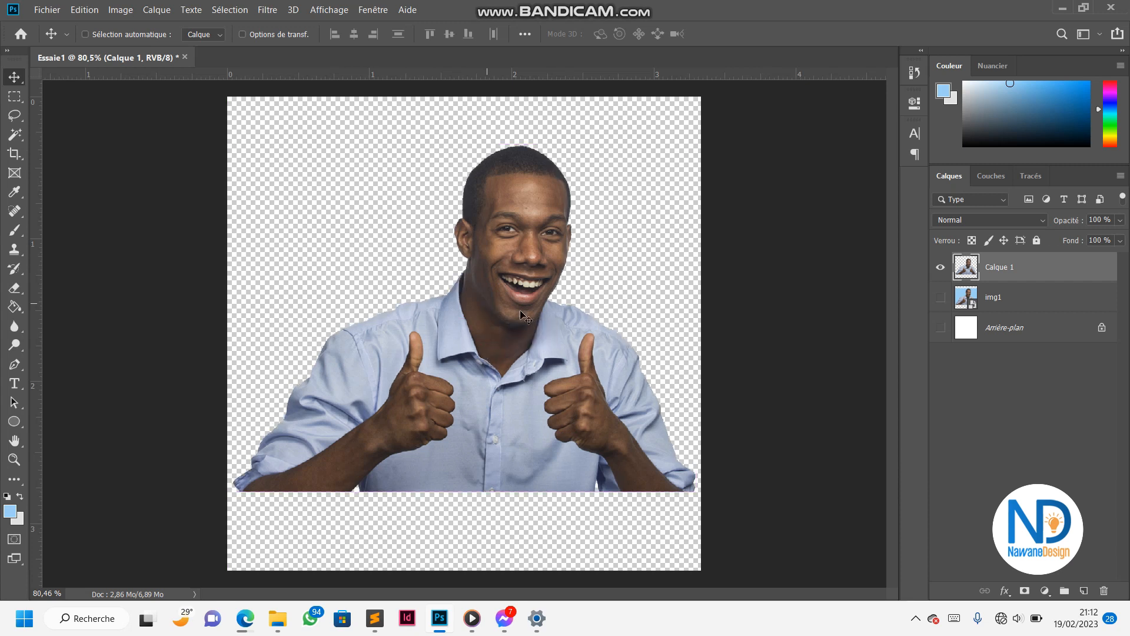
click(919, 621)
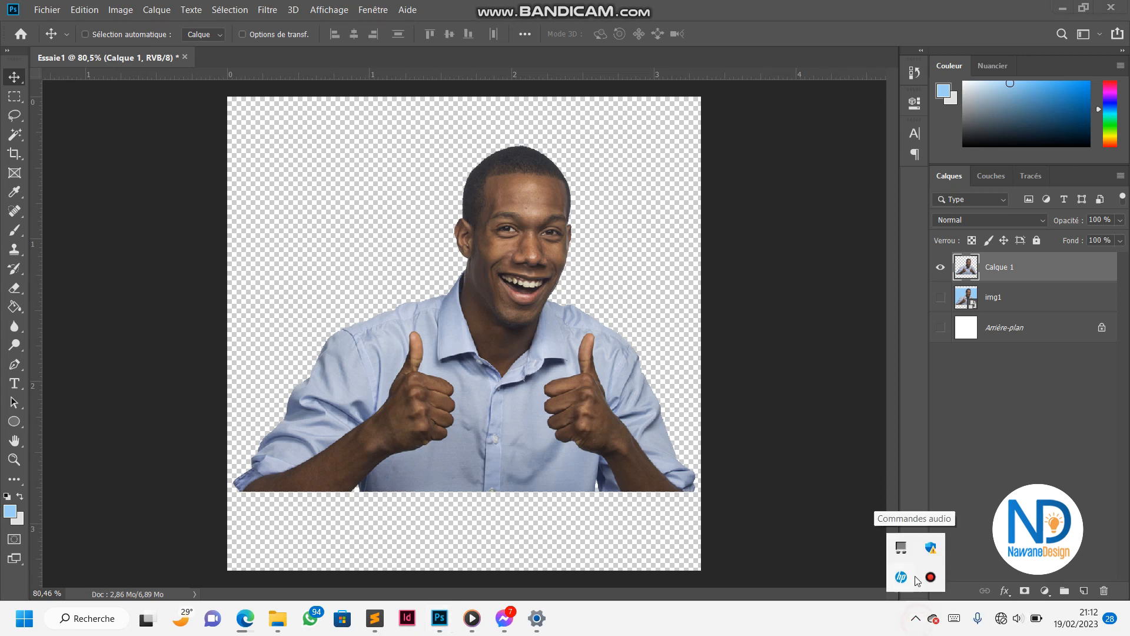
click(934, 579)
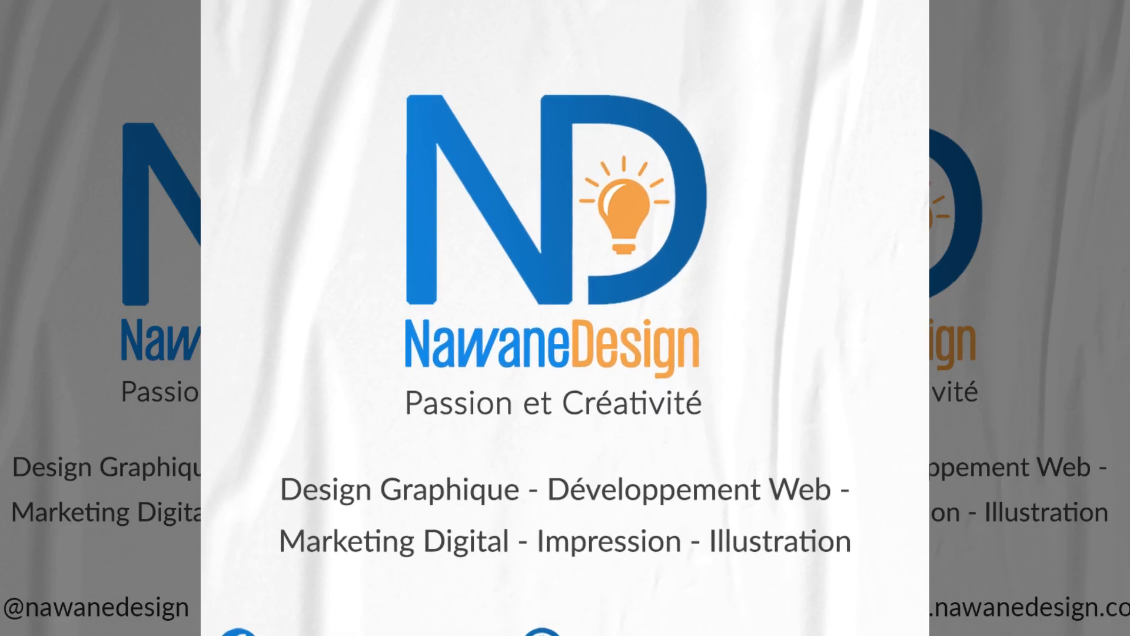